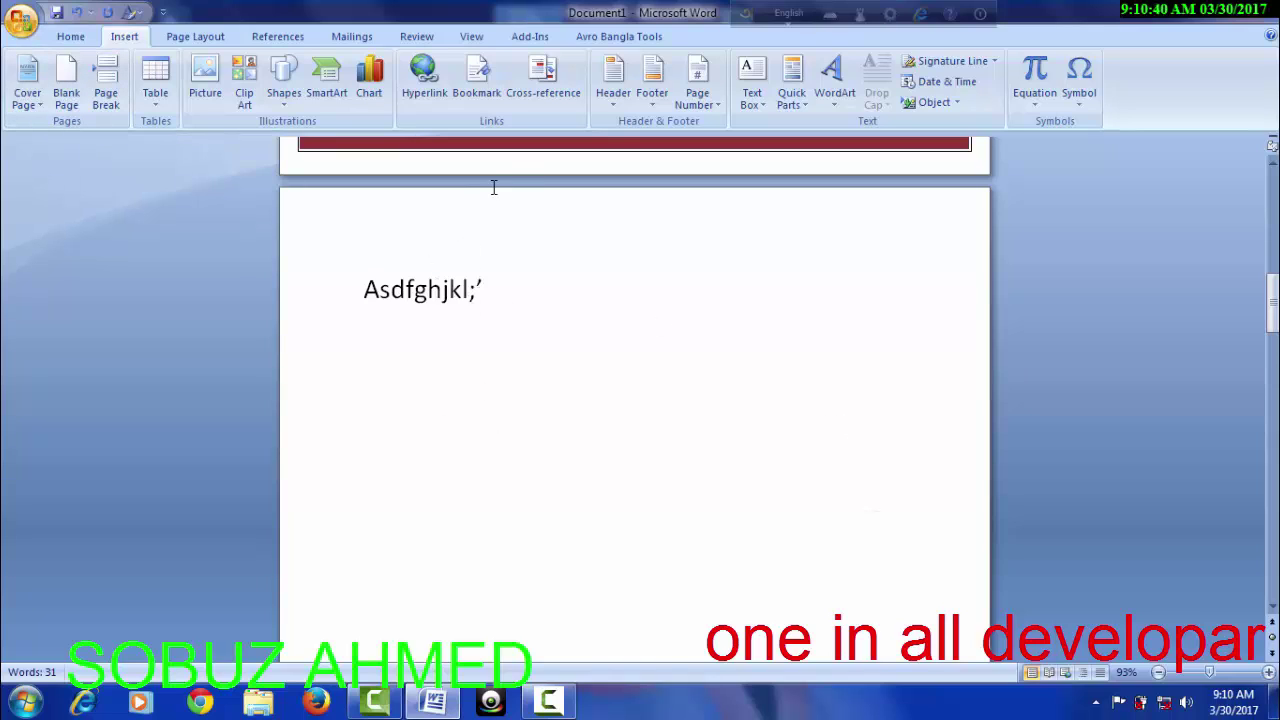
Step: Insert a page break at the current cursor position
scroll(493, 188, "down", 4)
scroll(518, 180, "up", 5)
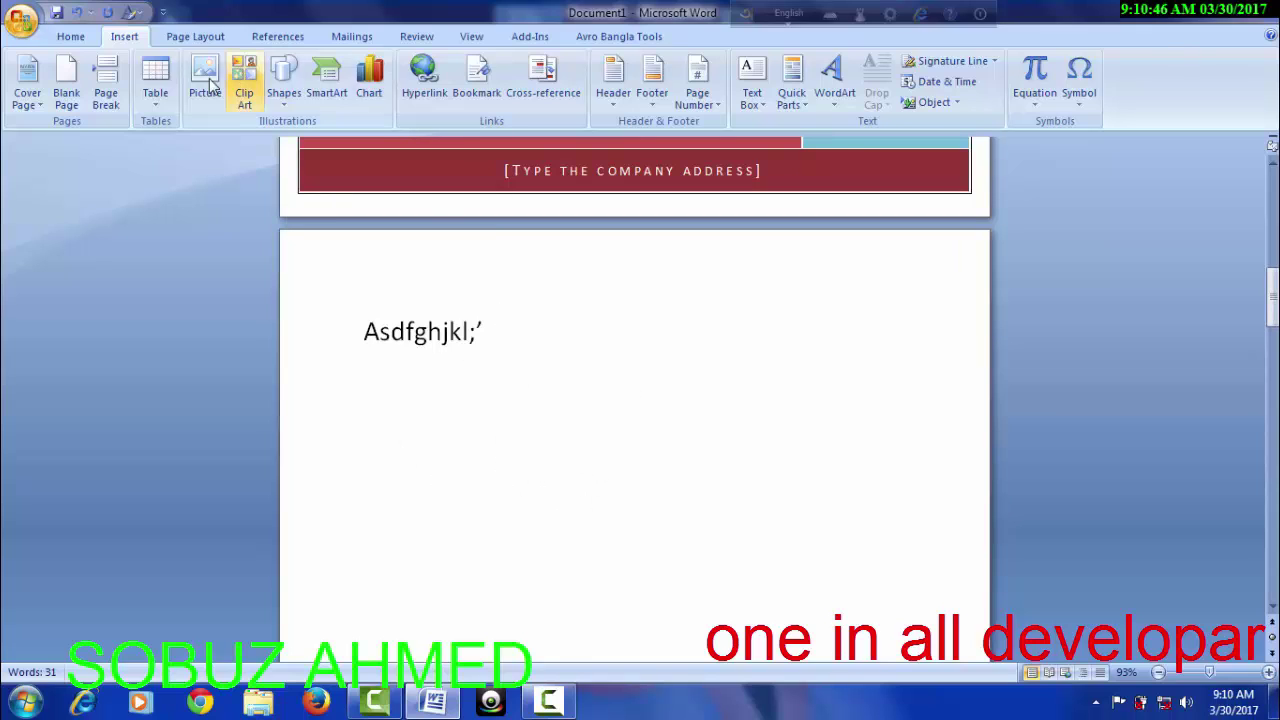
left_click(107, 92)
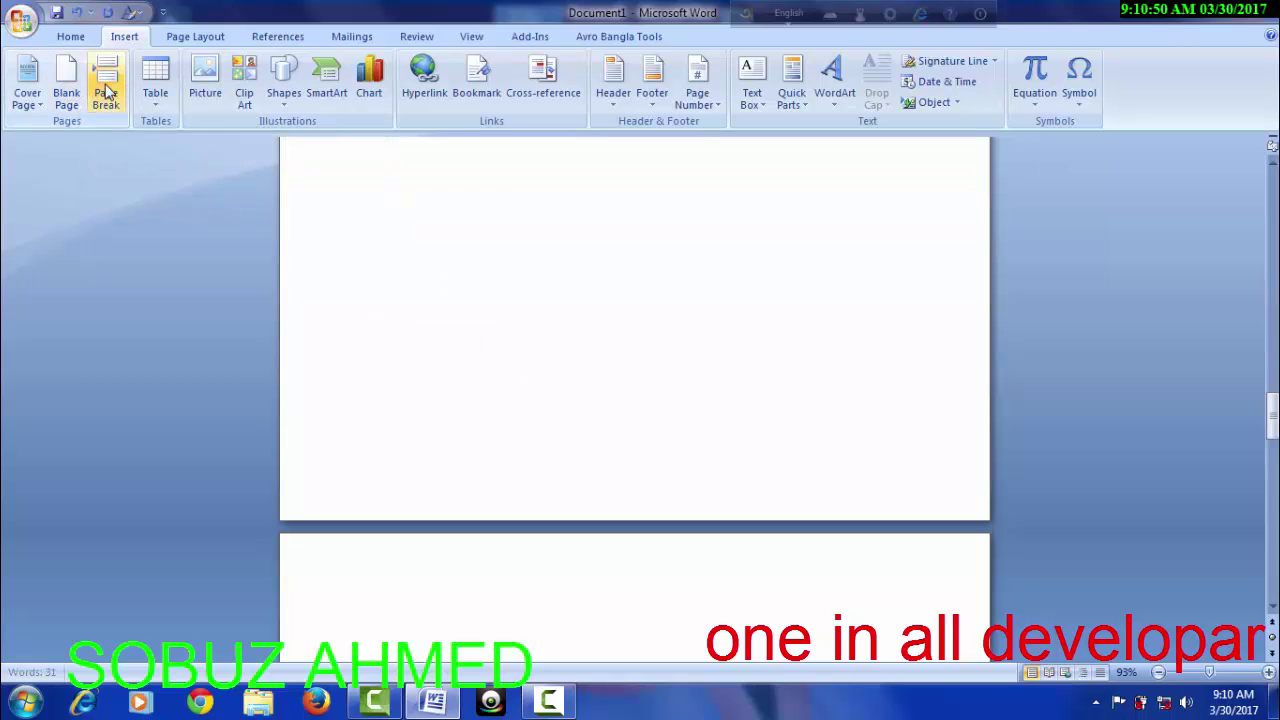
Step: Review the document's blank pages, the page of typed text lines and the cover page
scroll(608, 306, "up", 1)
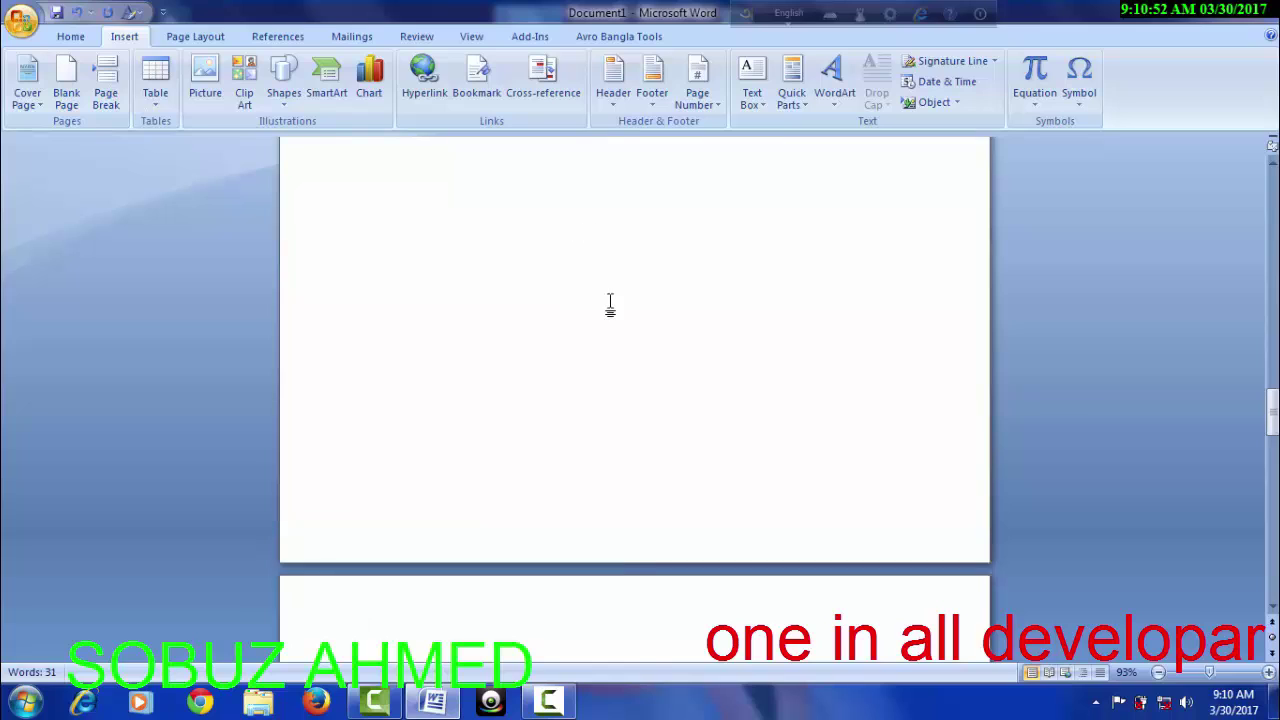
scroll(578, 291, "up", 3)
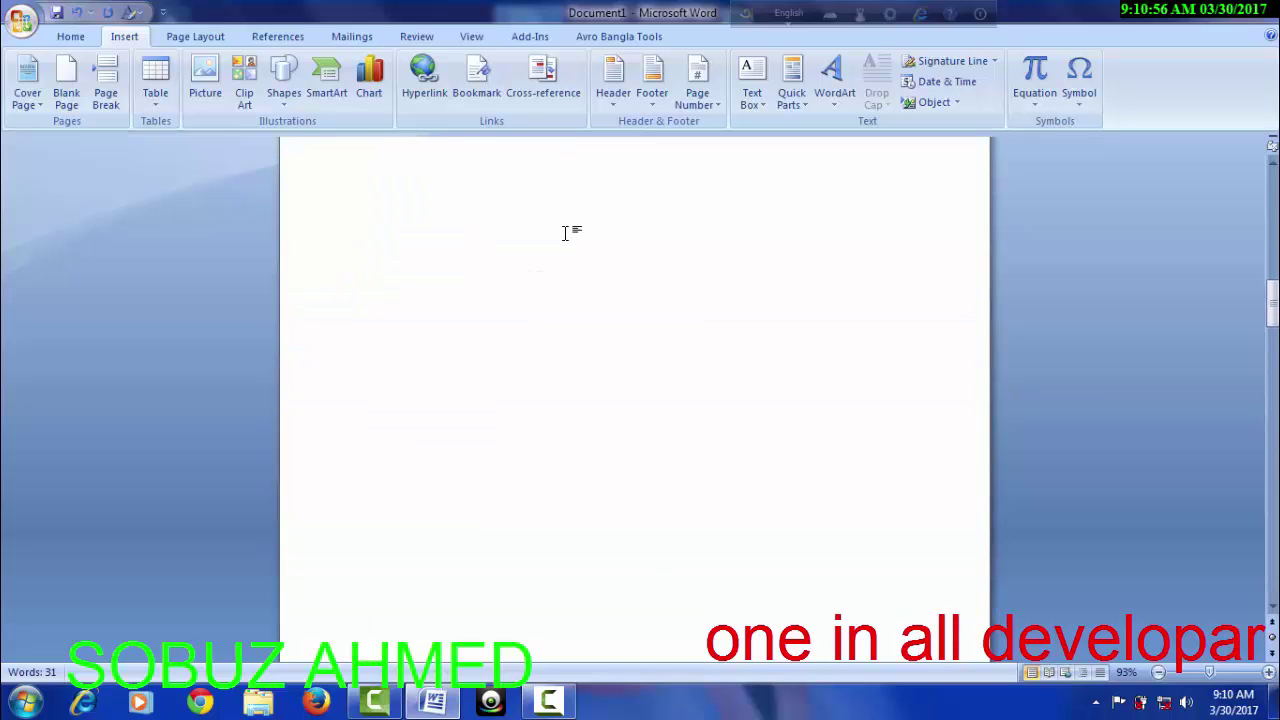
scroll(557, 268, "down", 3)
scroll(557, 268, "down", 3)
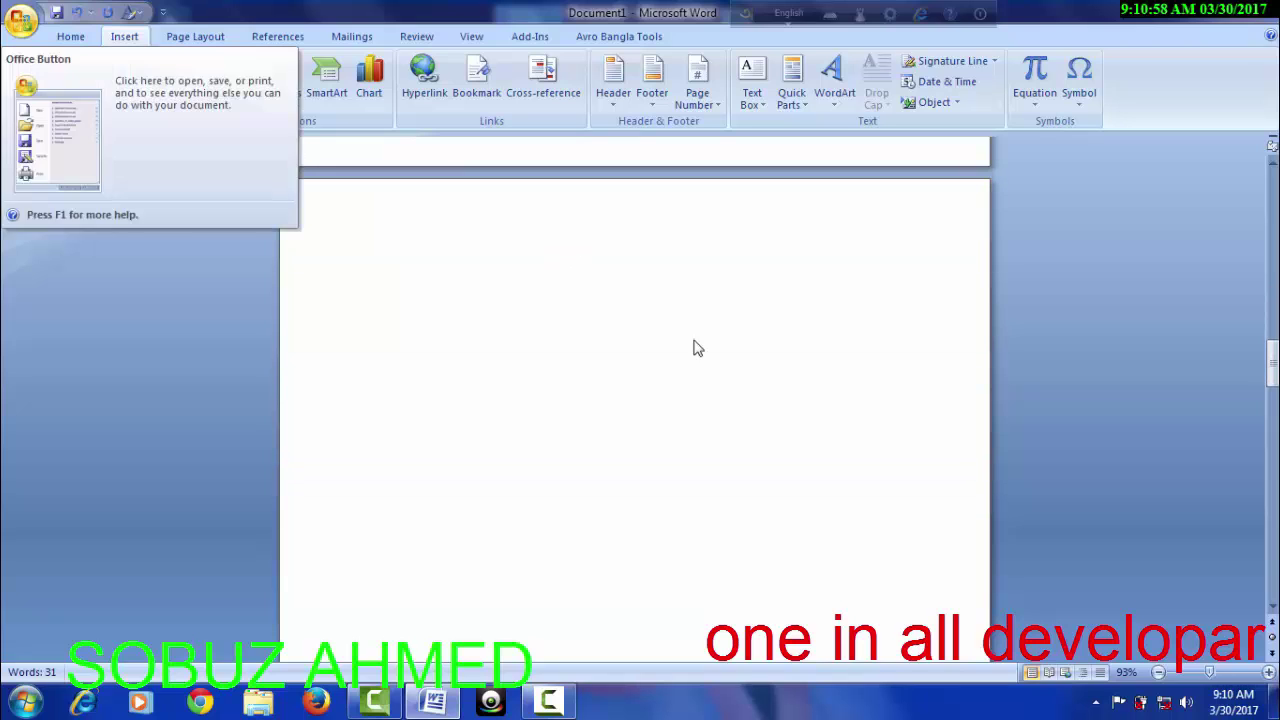
scroll(514, 480, "down", 18)
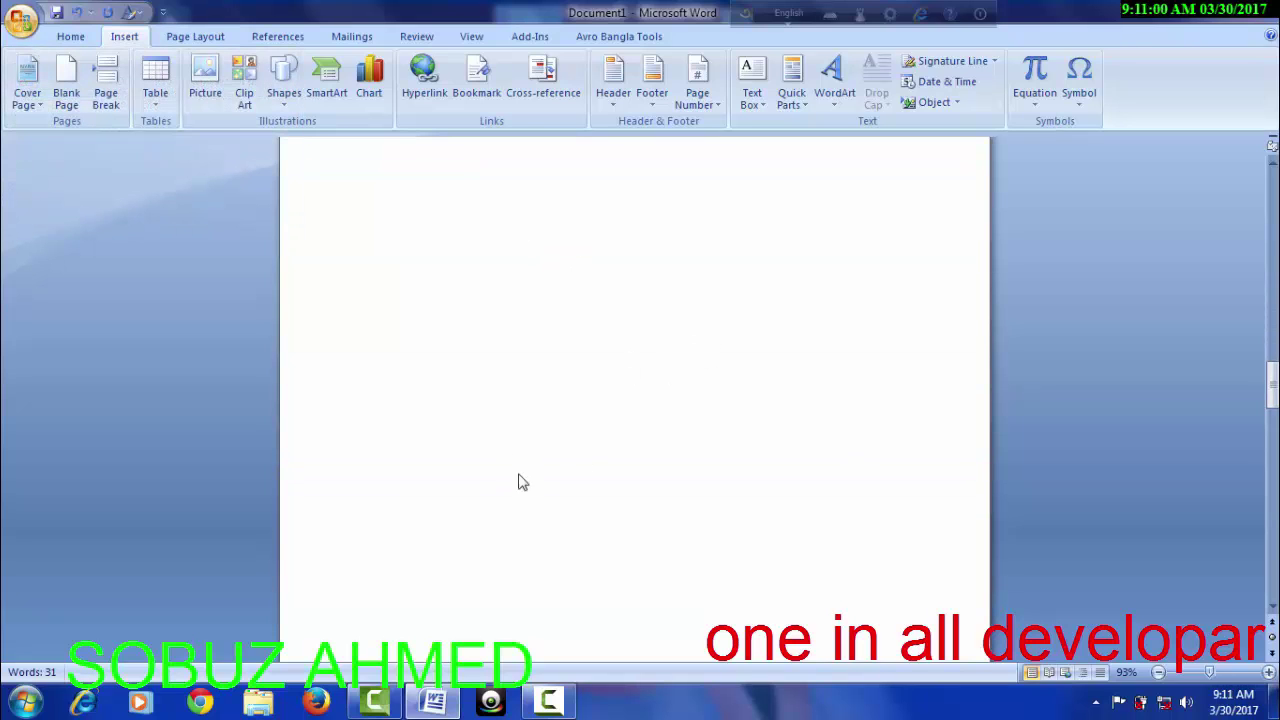
scroll(495, 477, "down", 11)
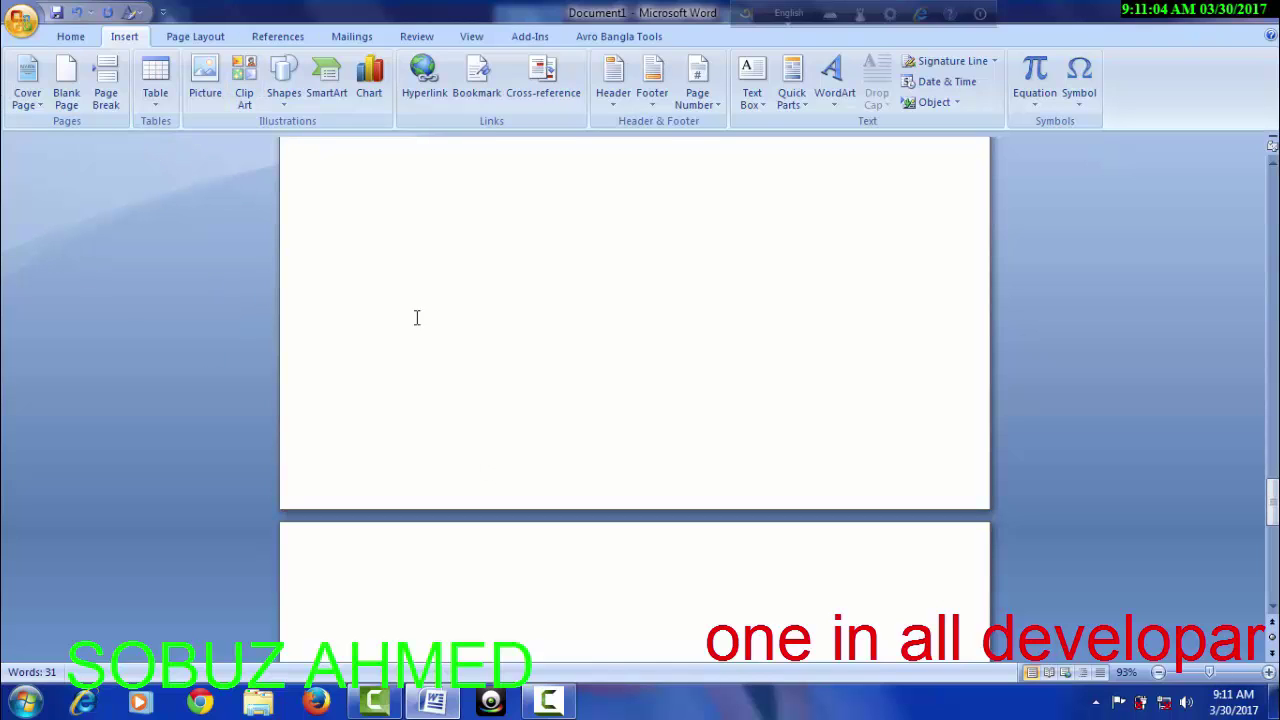
scroll(768, 391, "down", 8)
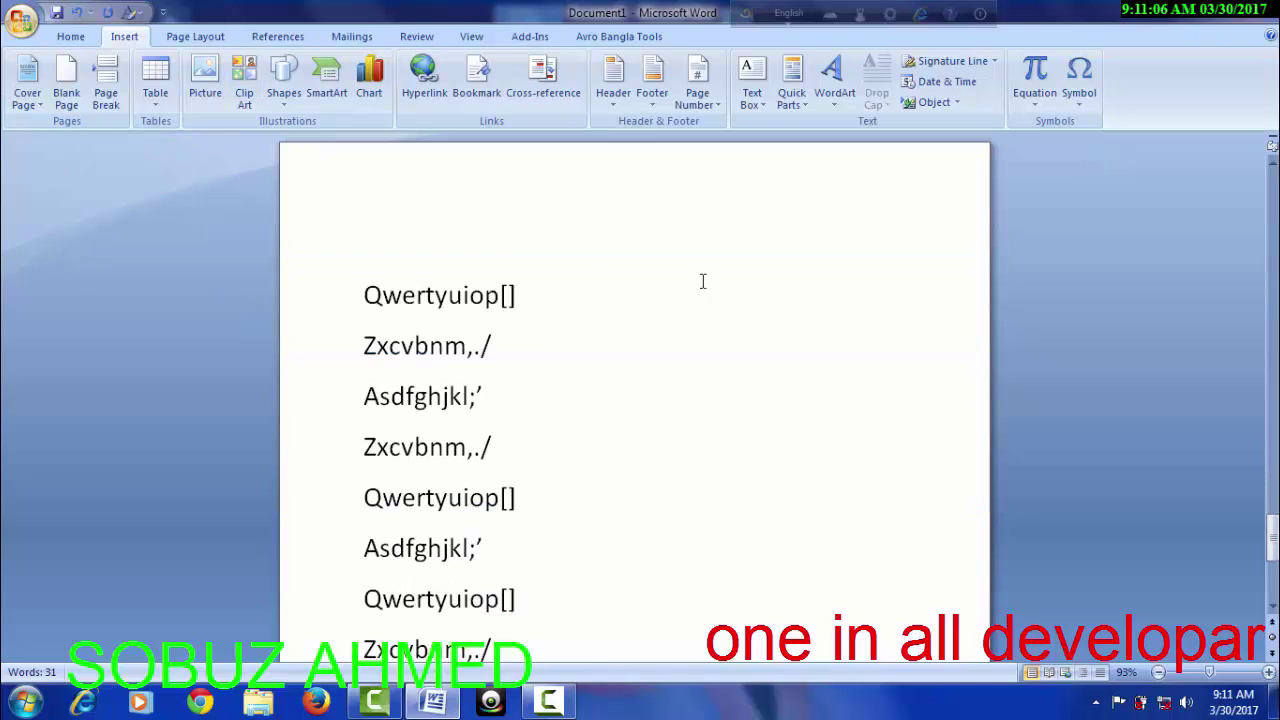
left_click(578, 396)
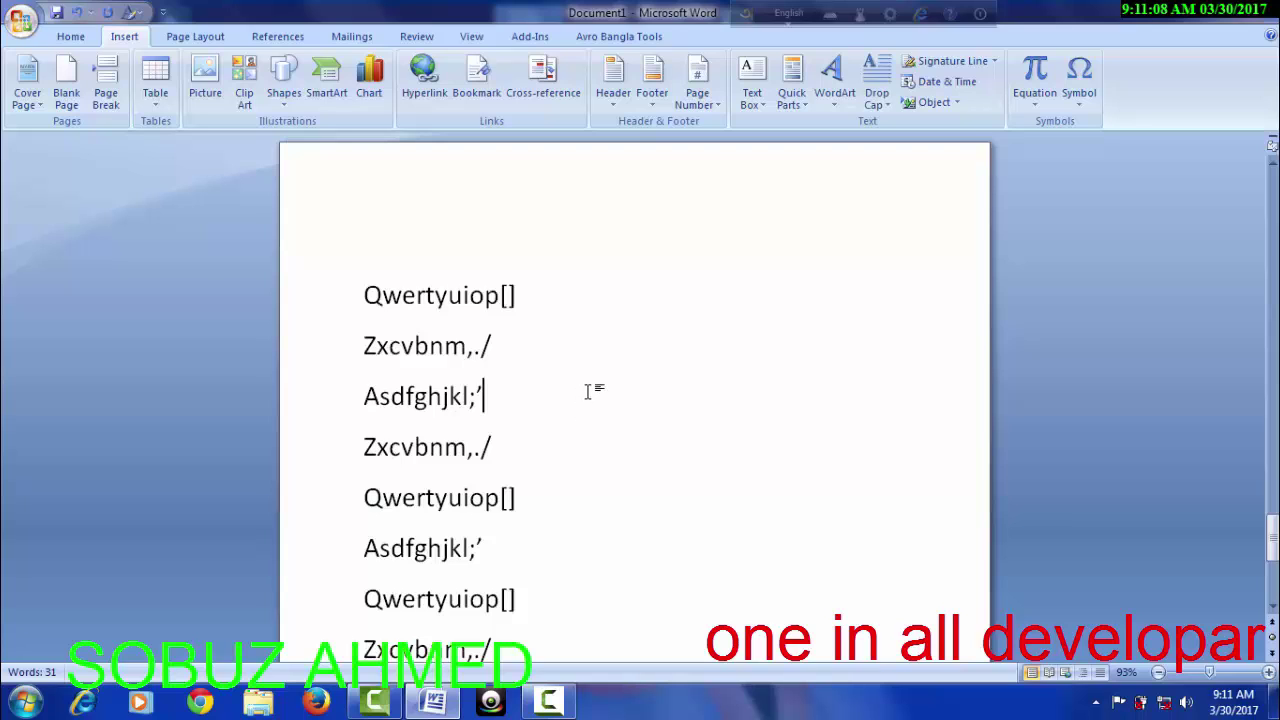
scroll(765, 415, "up", 8)
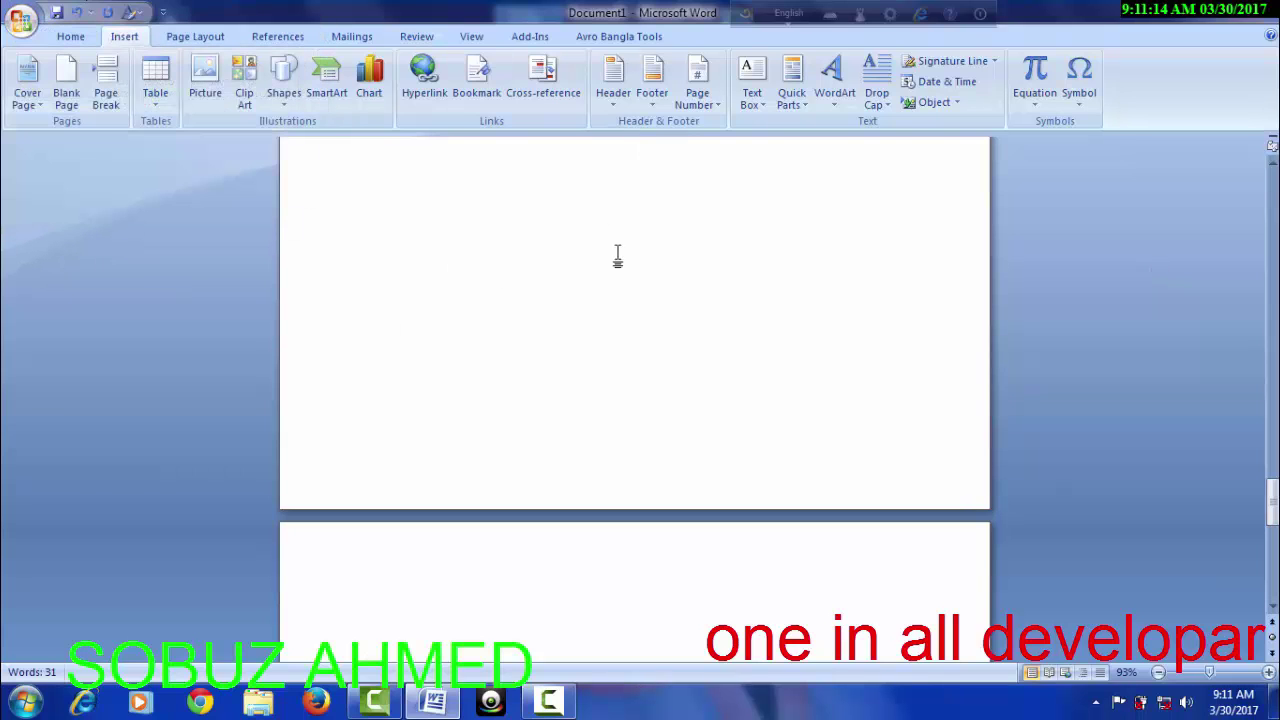
scroll(256, 236, "up", 3)
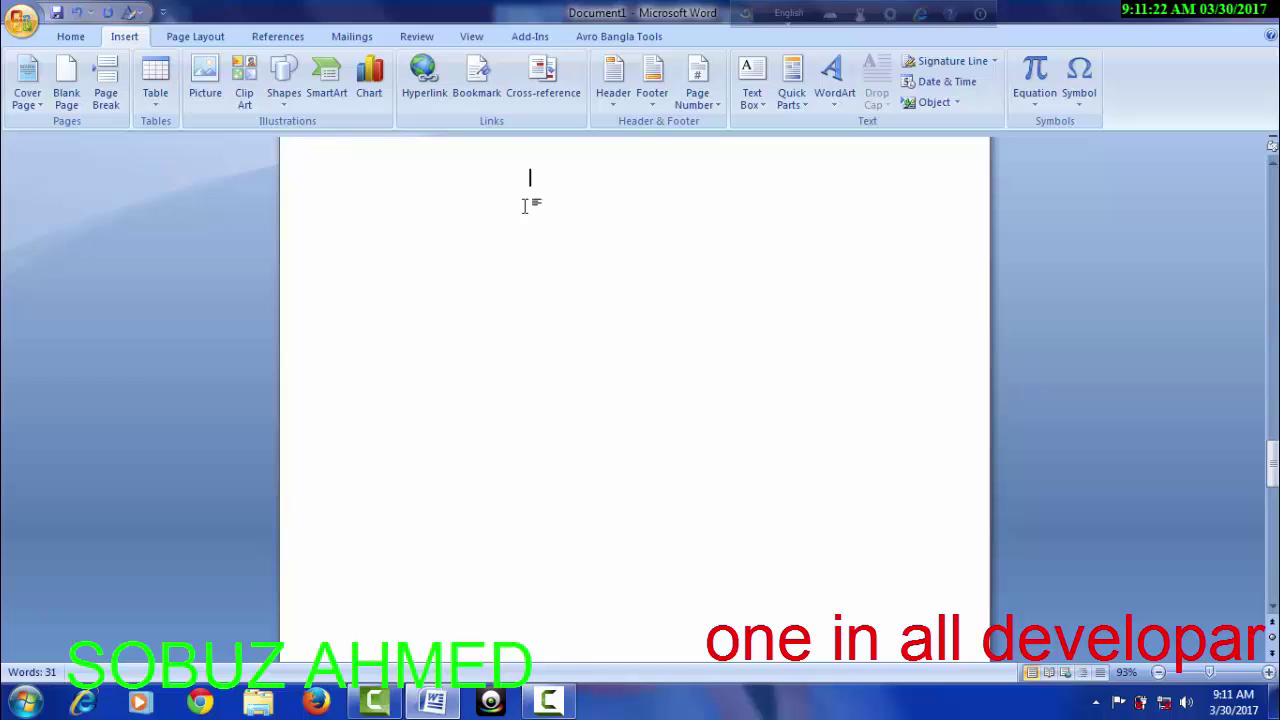
scroll(552, 240, "up", 8)
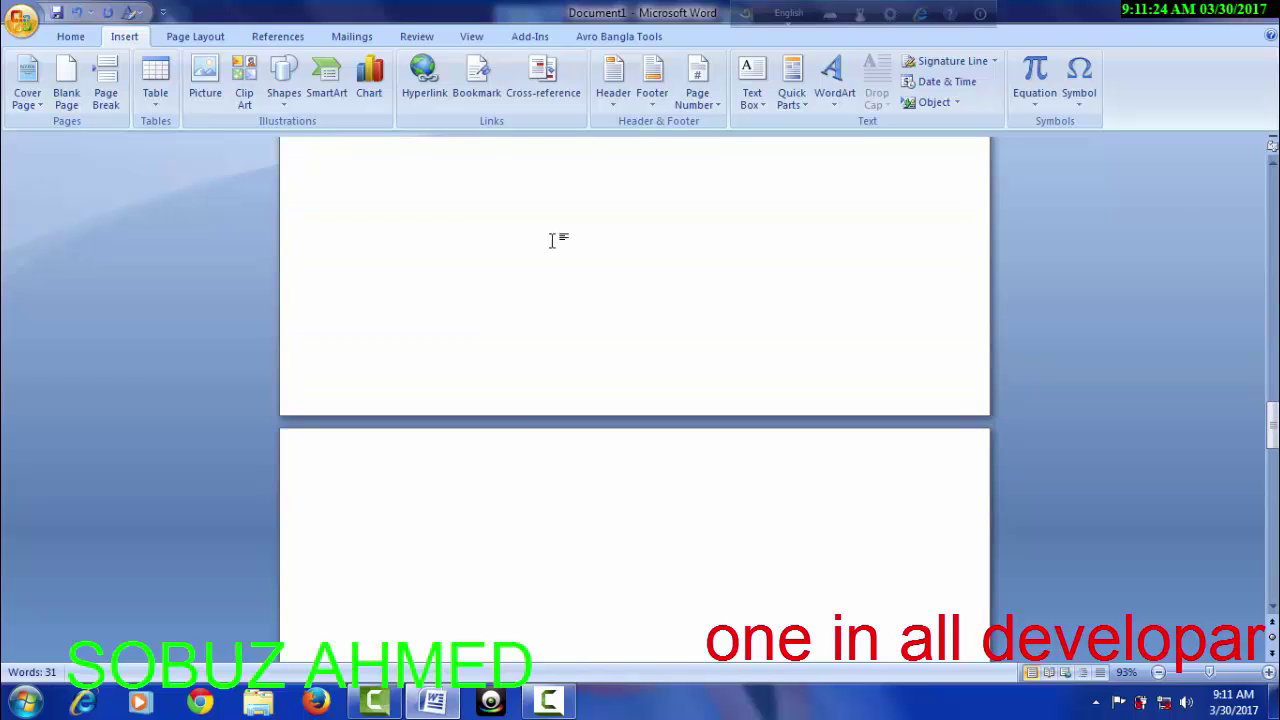
scroll(552, 240, "up", 10)
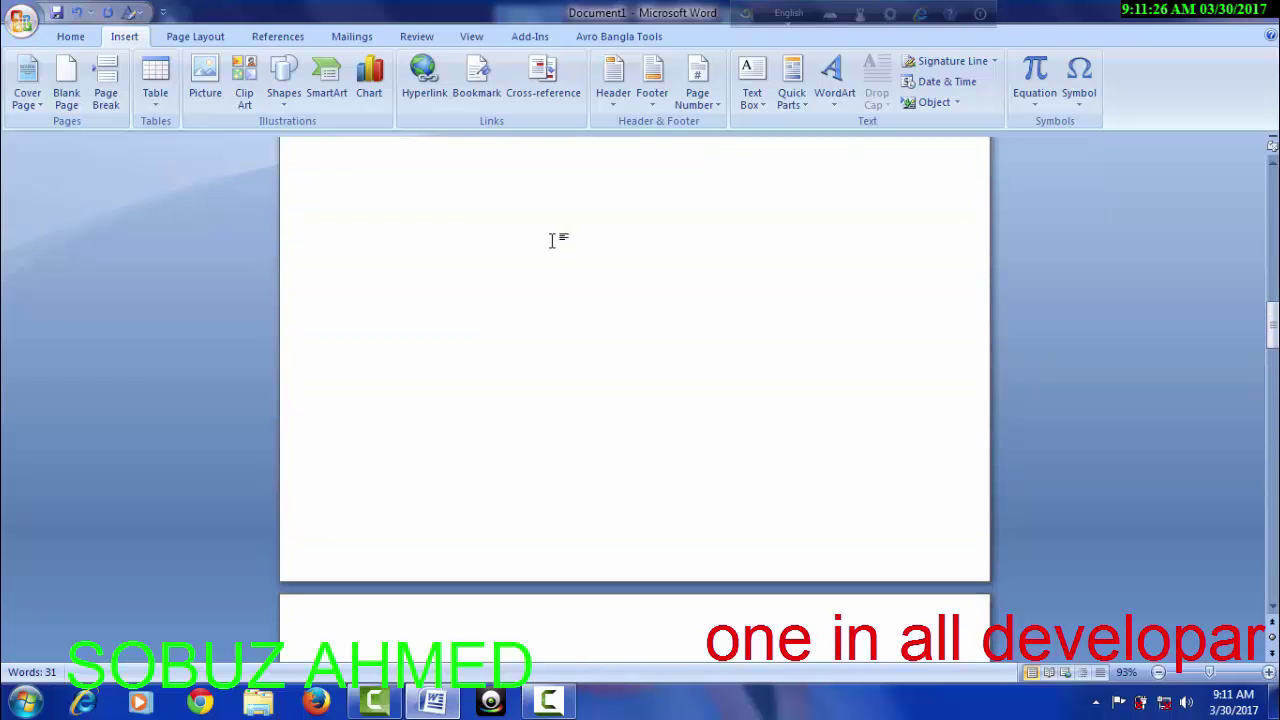
scroll(552, 240, "up", 4)
scroll(553, 240, "up", 3)
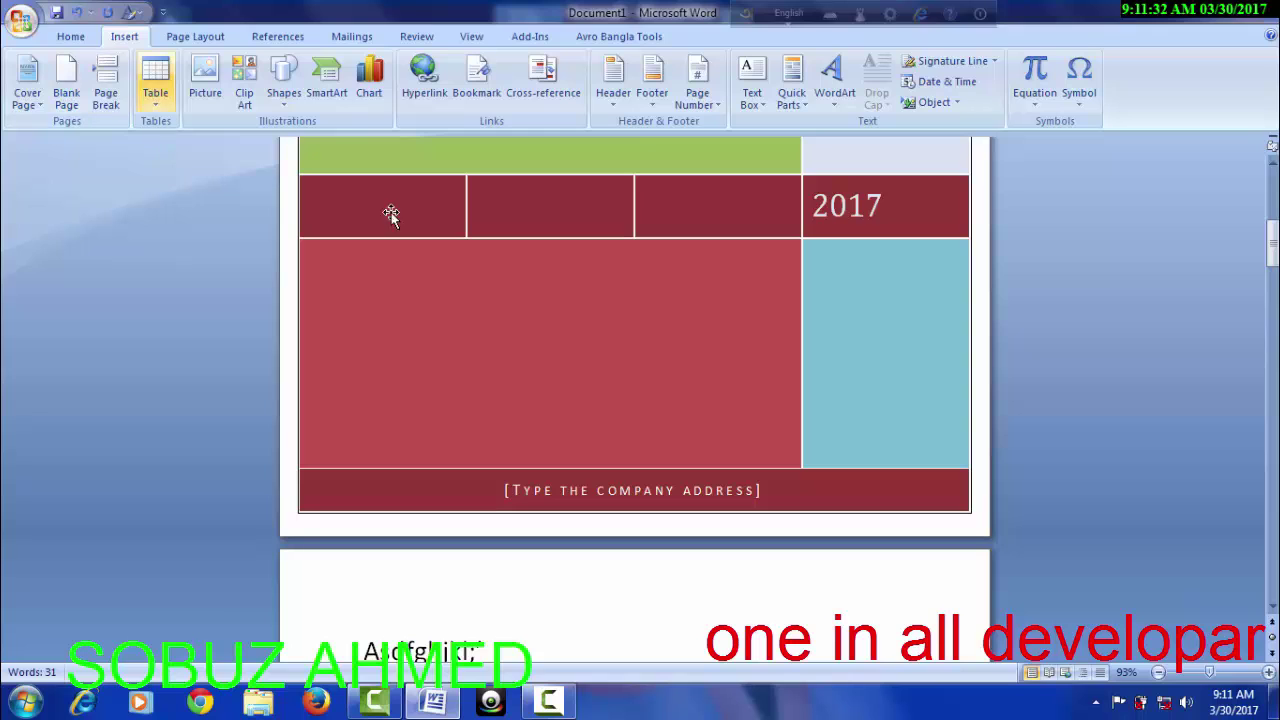
scroll(608, 409, "up", 2)
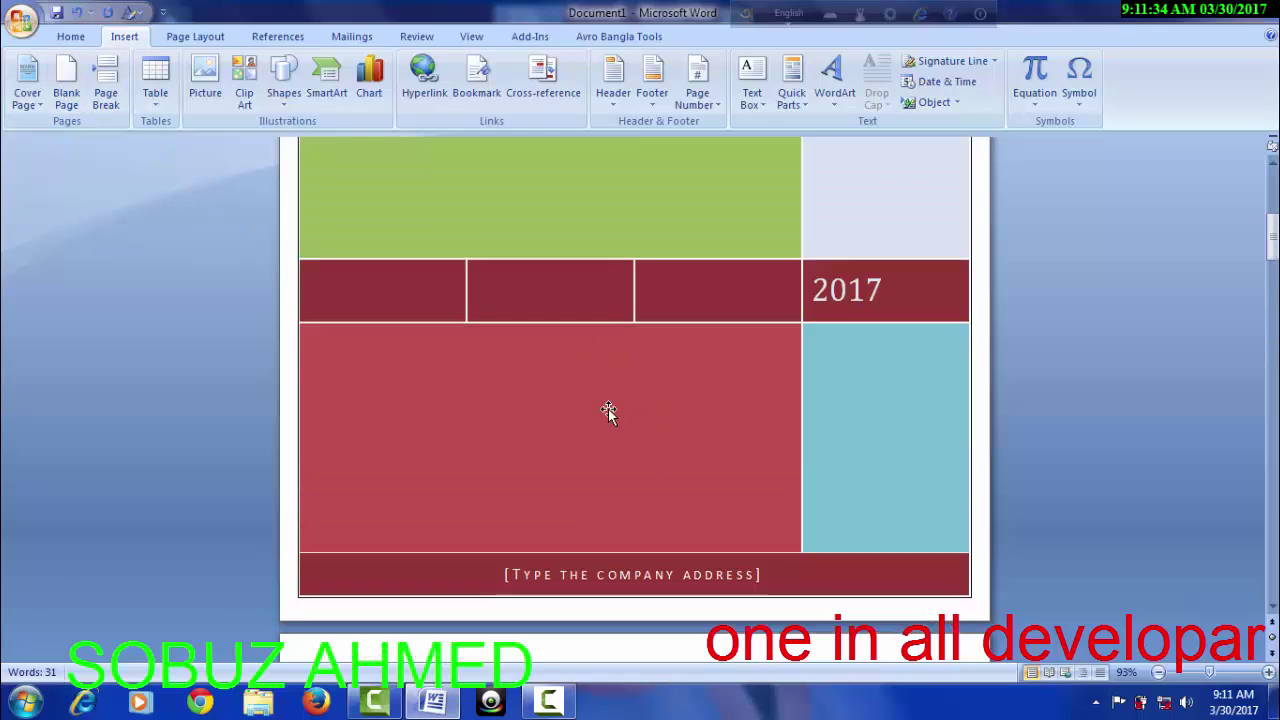
scroll(608, 409, "up", 10)
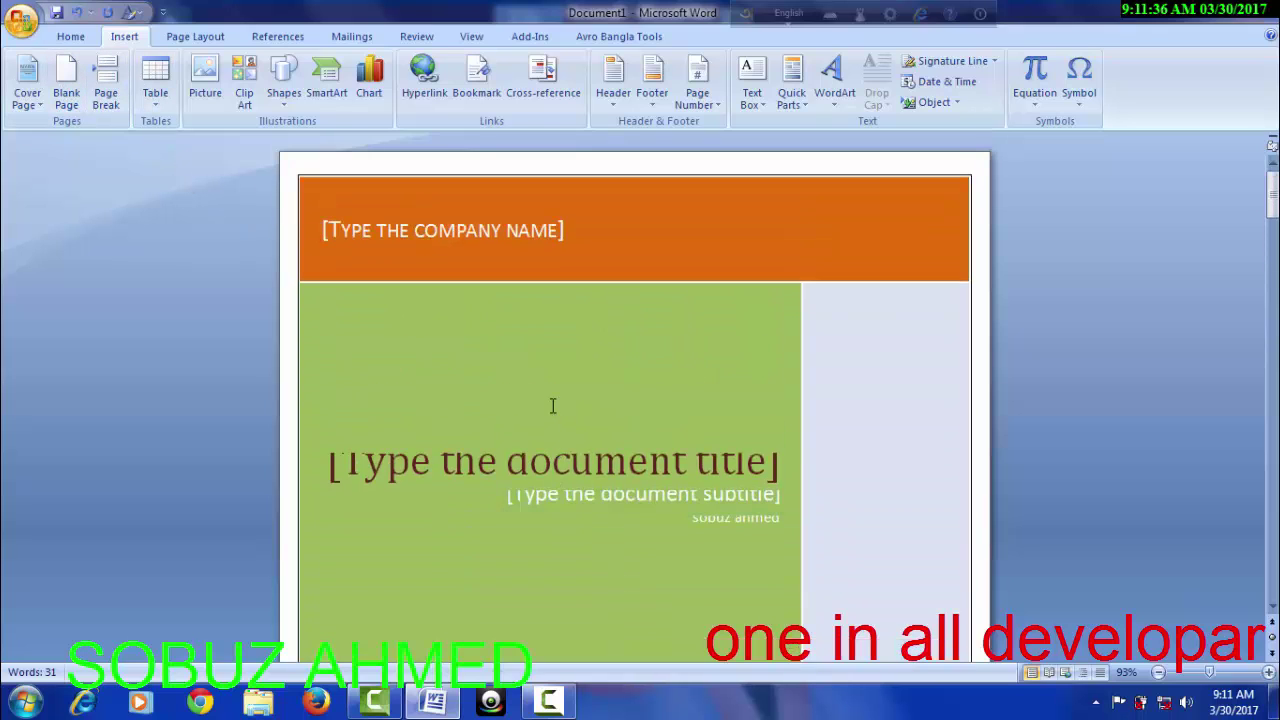
Step: Delete the "Asdfghjkl;’" line on the page following the cover page
scroll(552, 405, "down", 15)
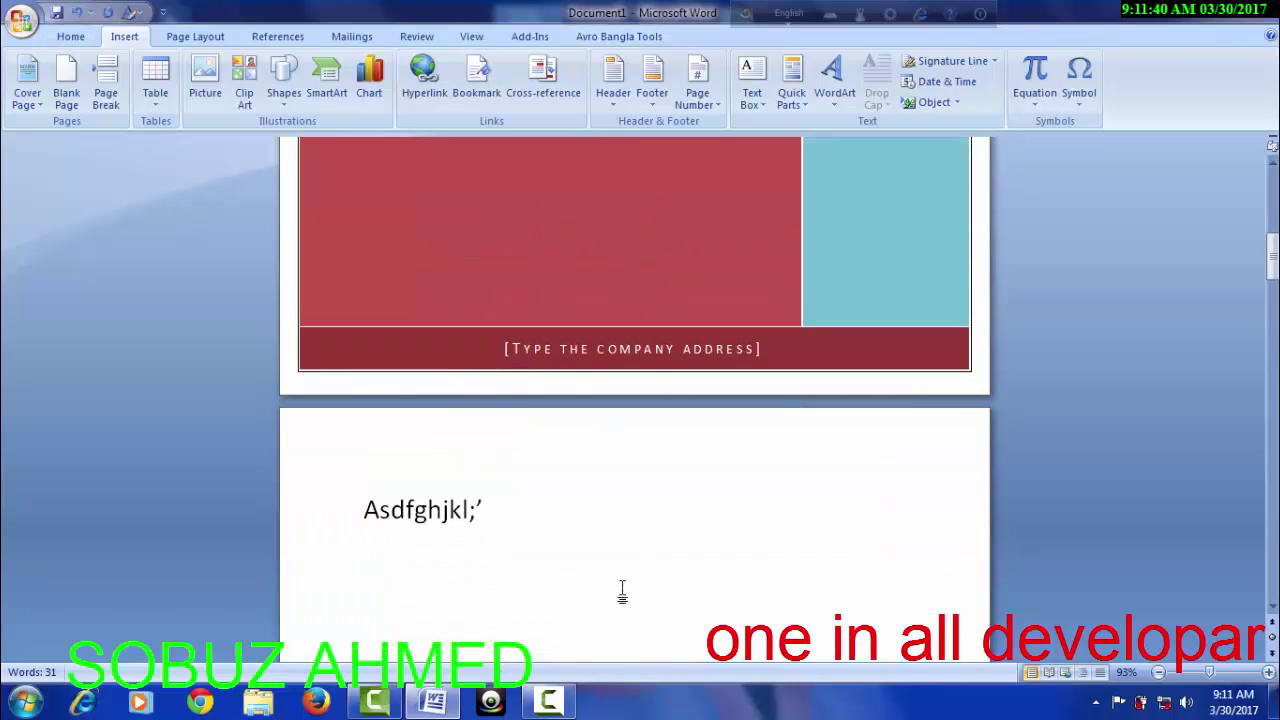
left_click(613, 535)
scroll(554, 456, "down", 4)
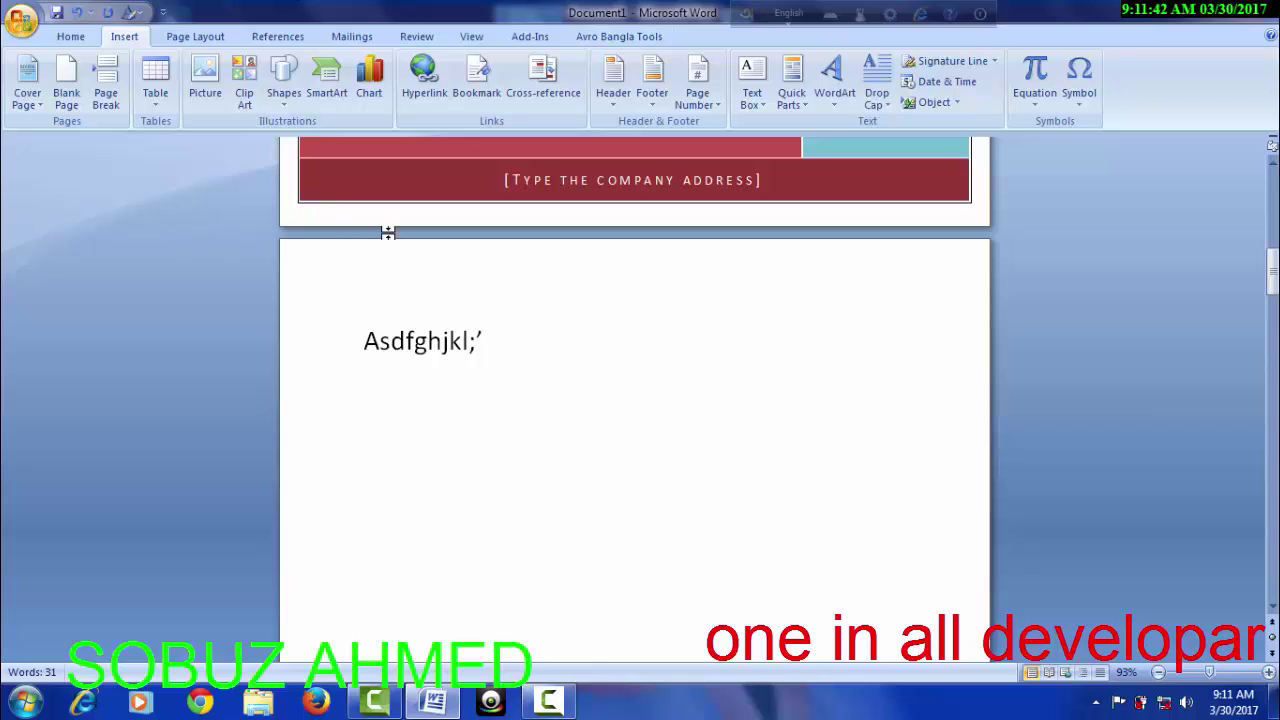
left_click(170, 92)
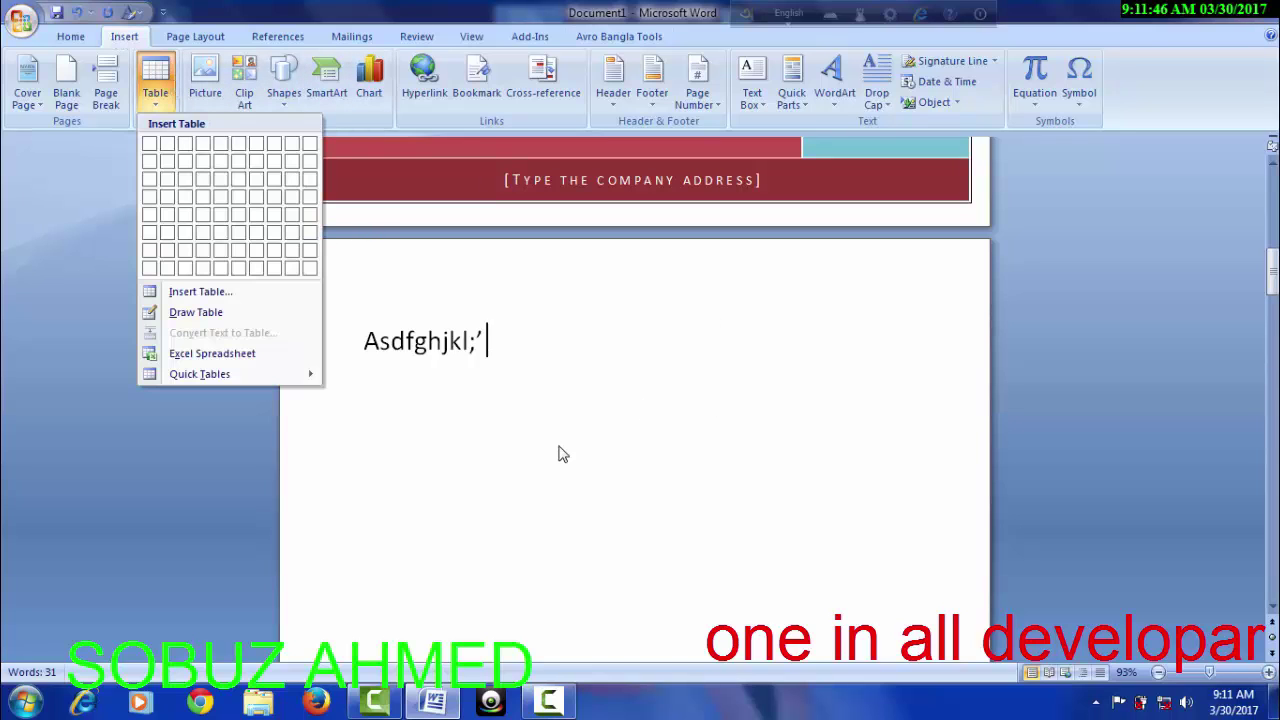
left_click(456, 441)
left_click(294, 346)
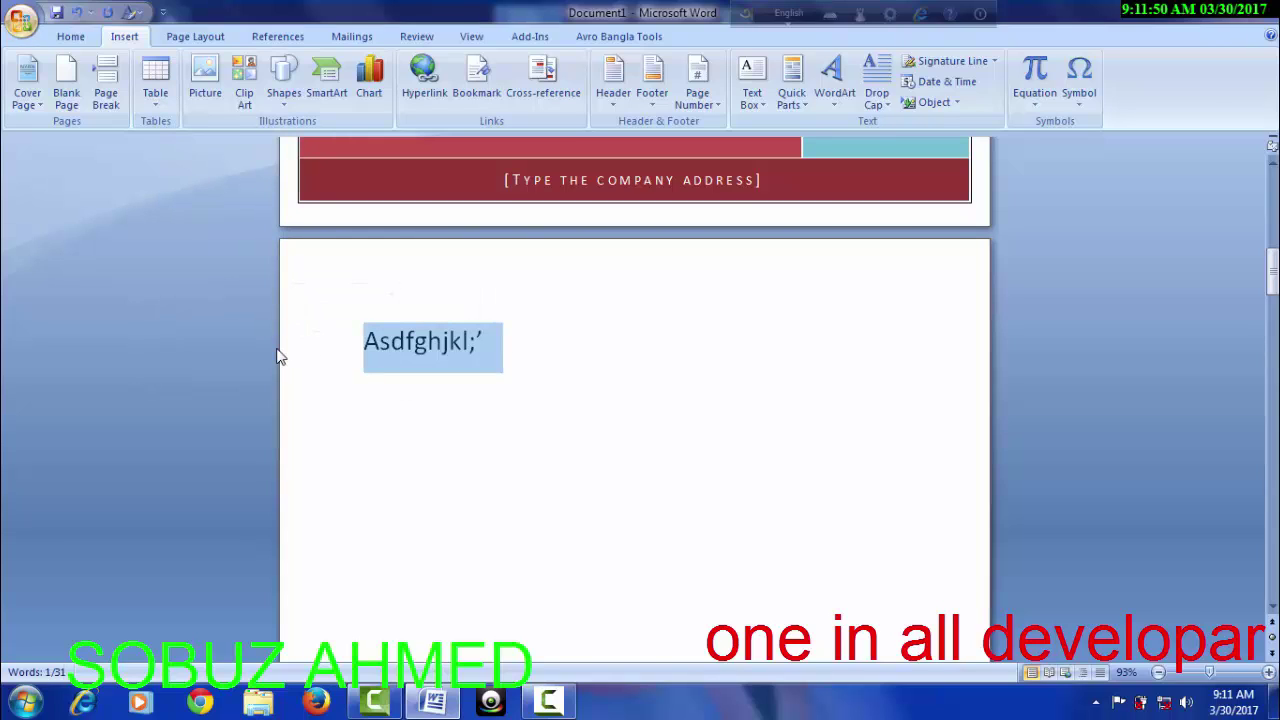
key("Delete")
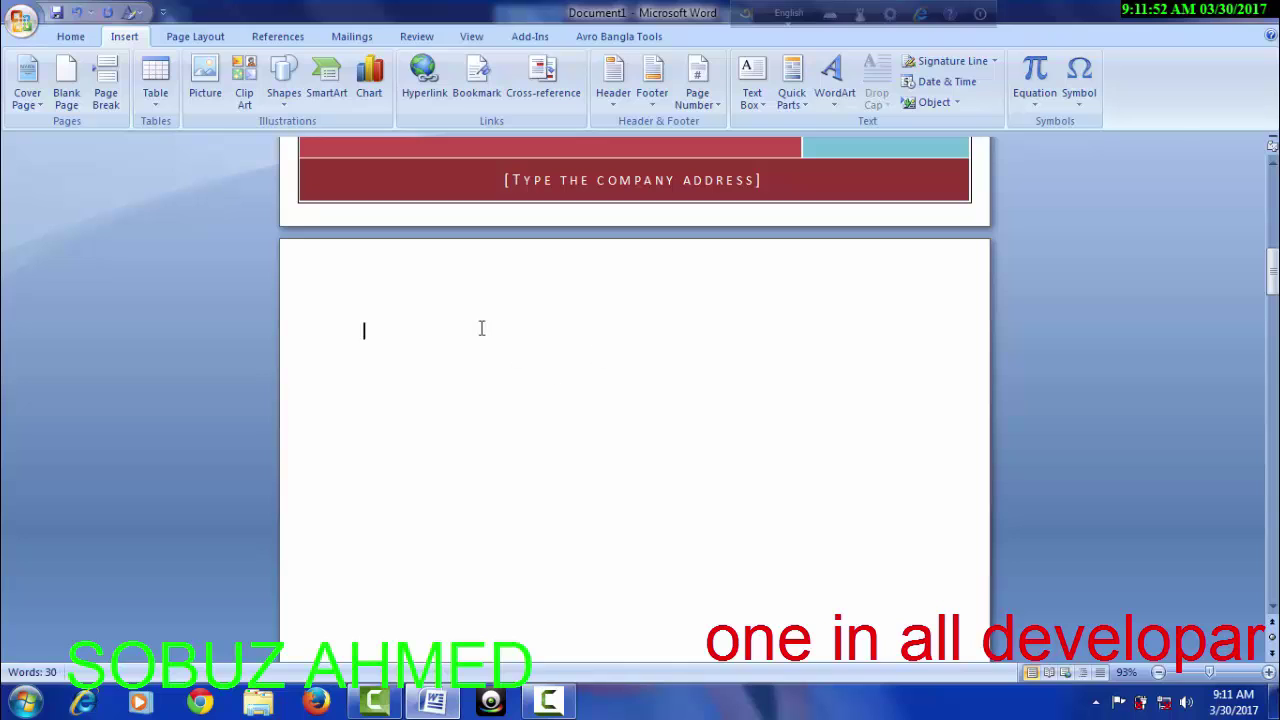
Step: Insert a table of ten columns and three rows on the emptied page, try several table styles and apply the green banded one
left_click(154, 84)
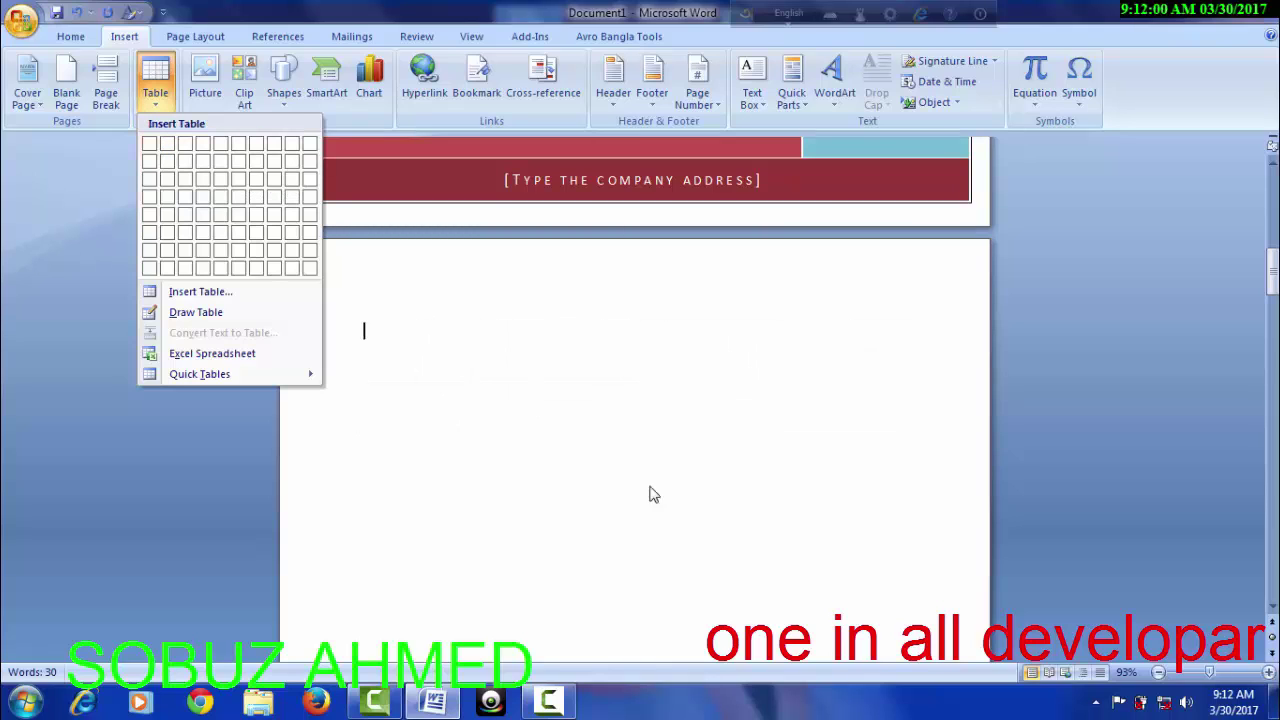
left_click(309, 189)
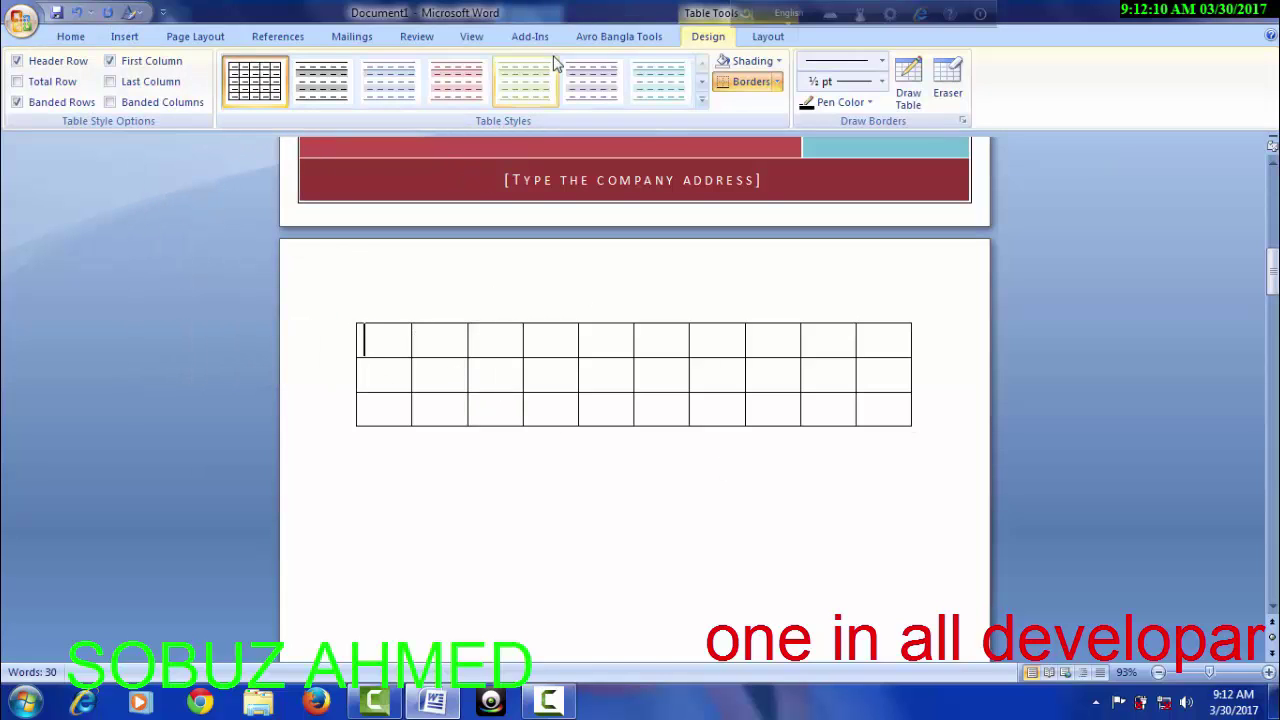
left_click(600, 84)
left_click(457, 83)
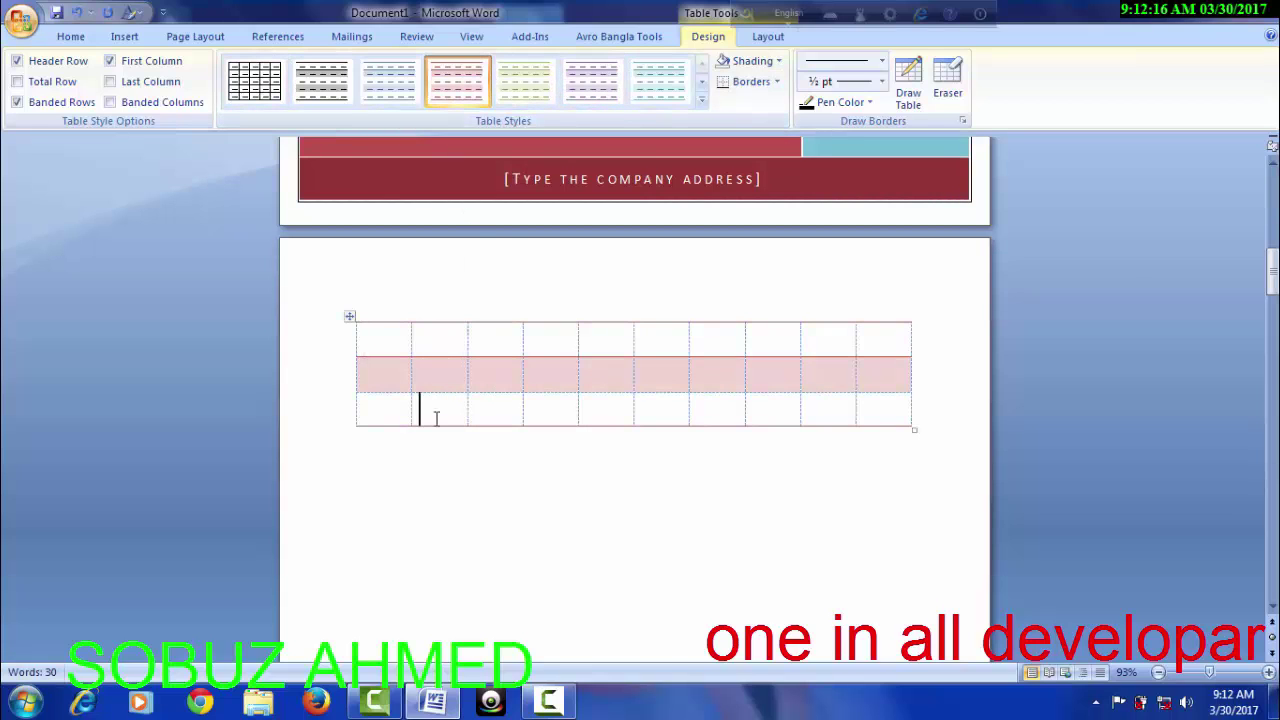
left_click(393, 84)
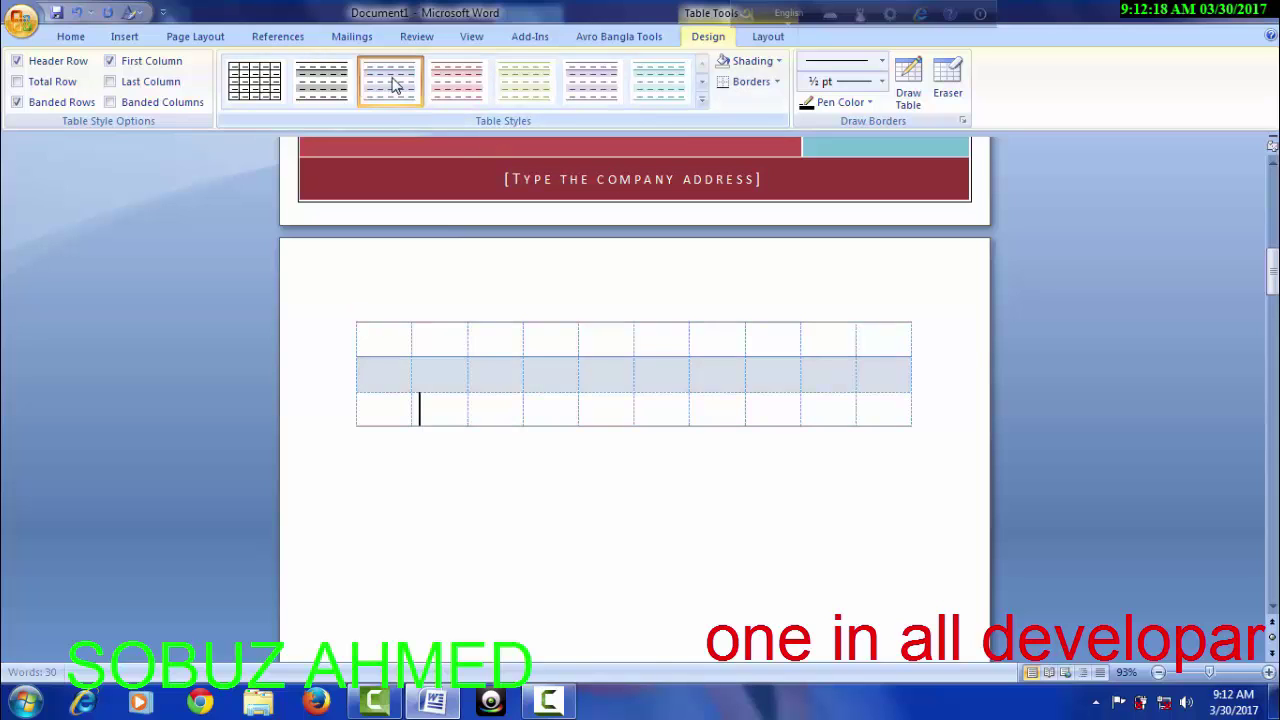
left_click(648, 83)
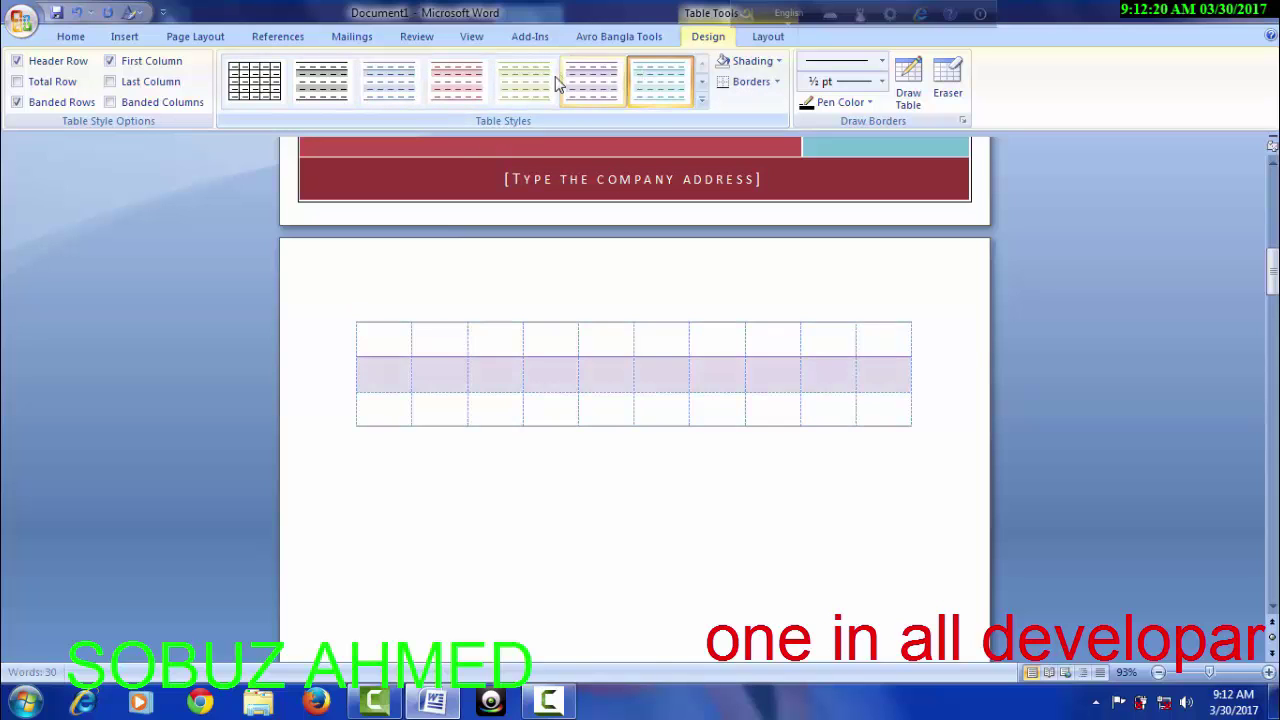
left_click(518, 84)
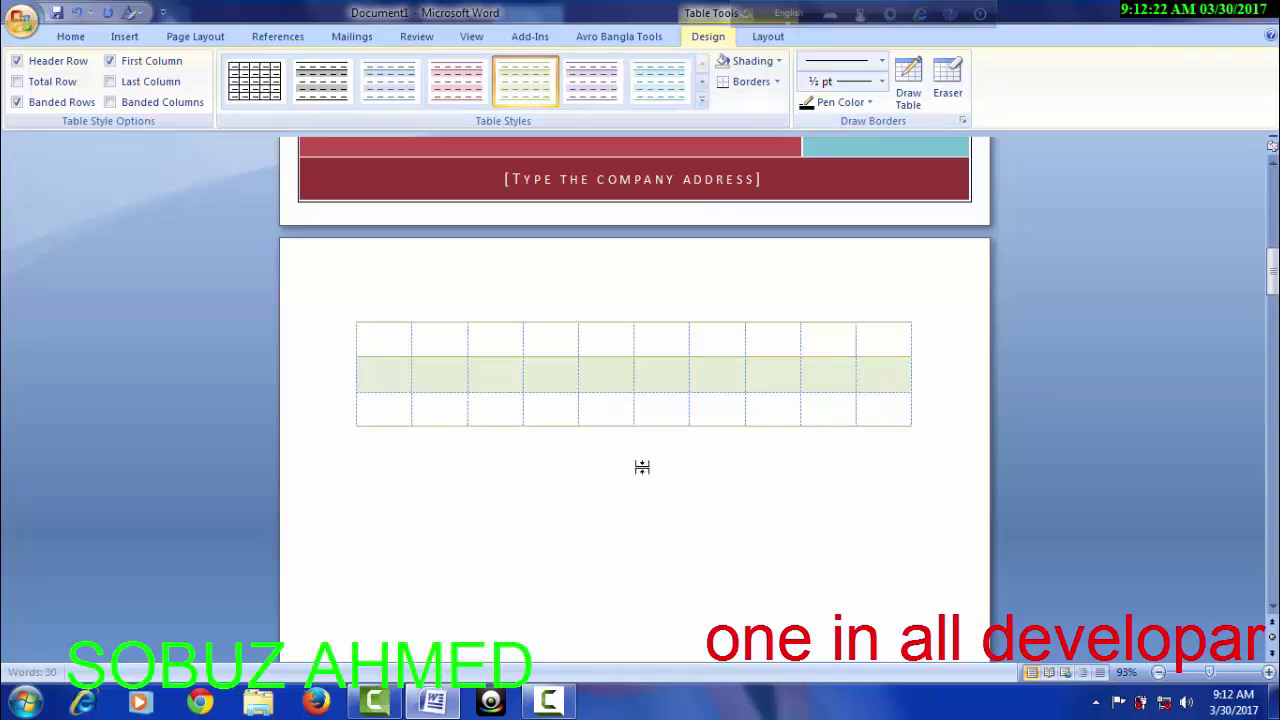
left_click(441, 416)
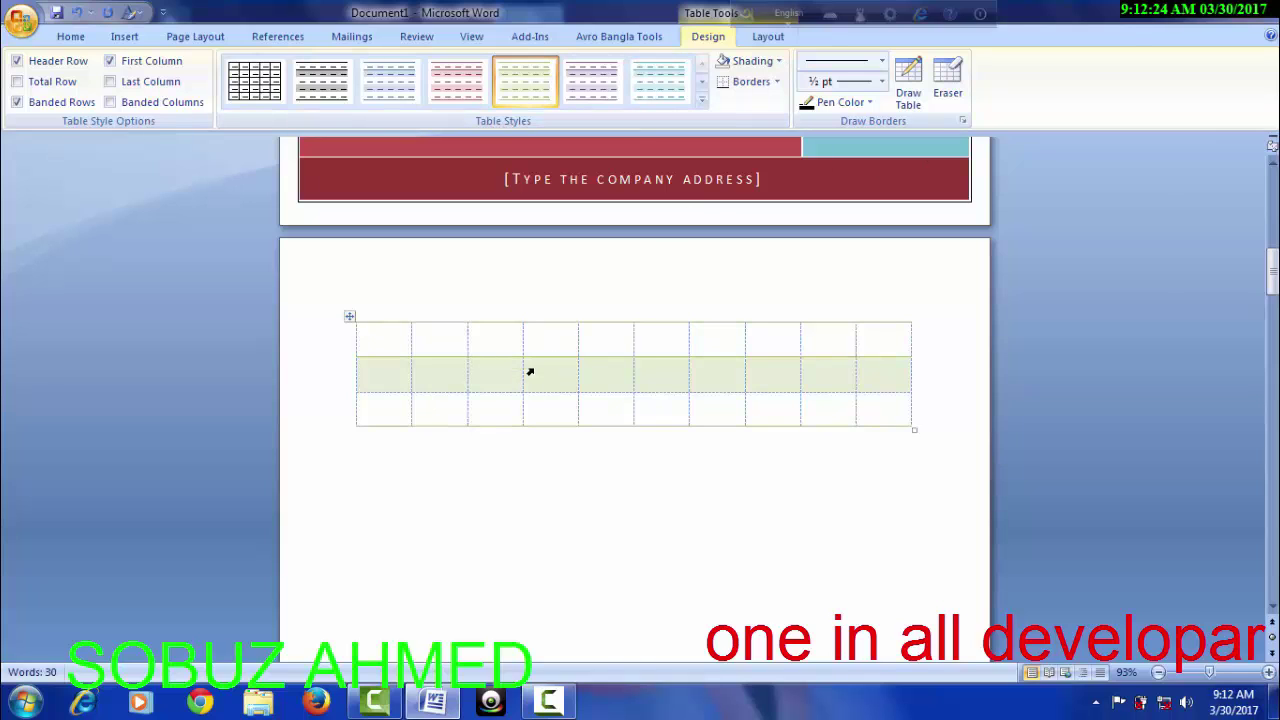
Step: Erase the third-row borders between columns 2 and 3, 4 and 5, and 6 and 7, and the second-row border between columns 8 and 9
left_click(963, 90)
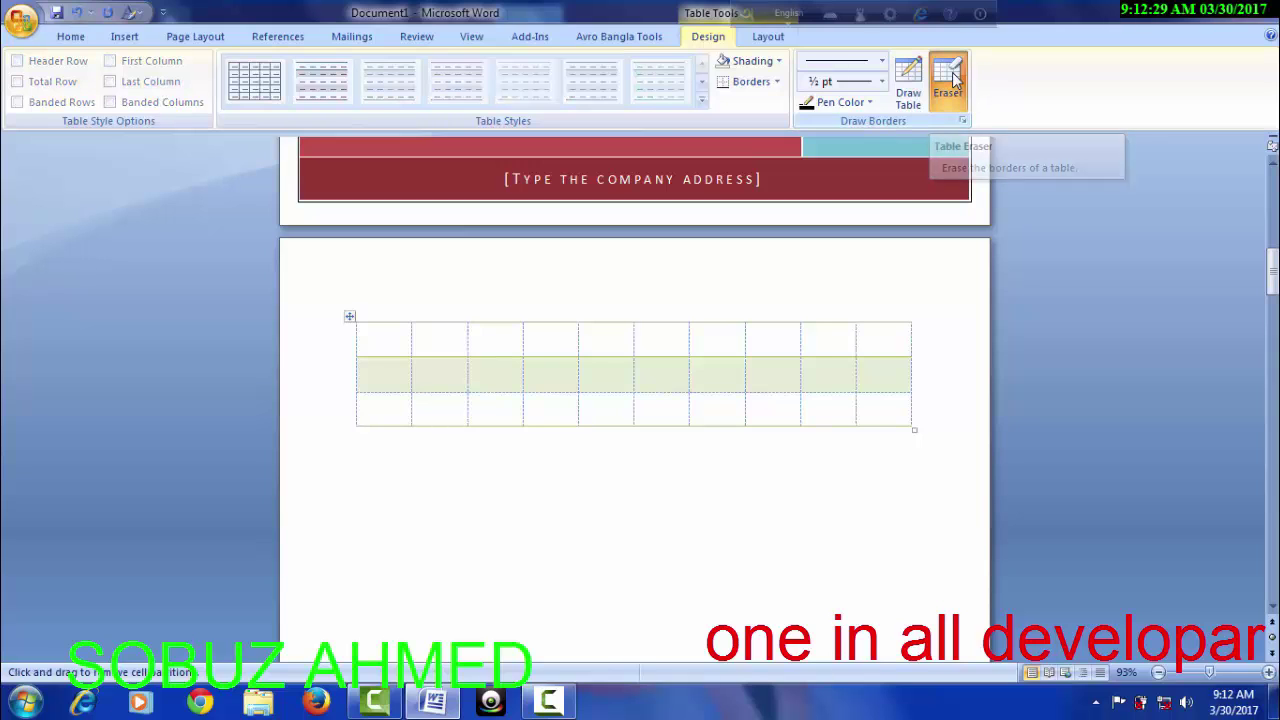
left_click(469, 402)
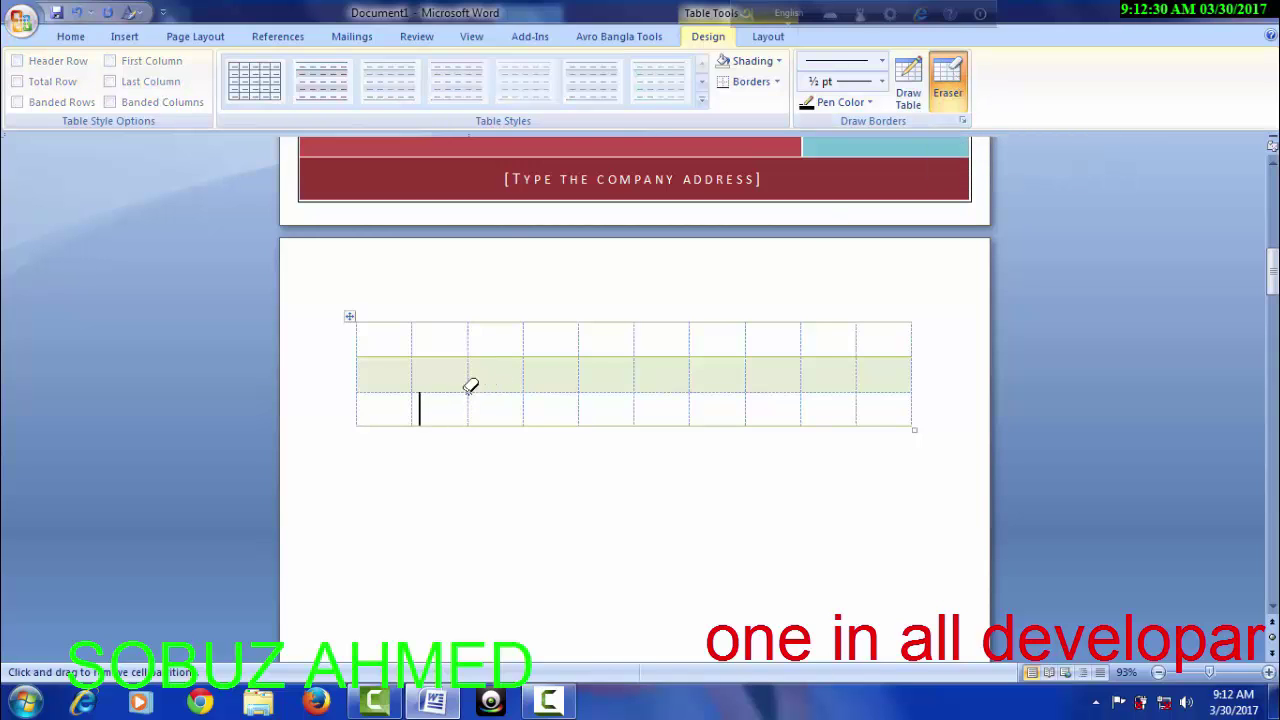
left_click(578, 404)
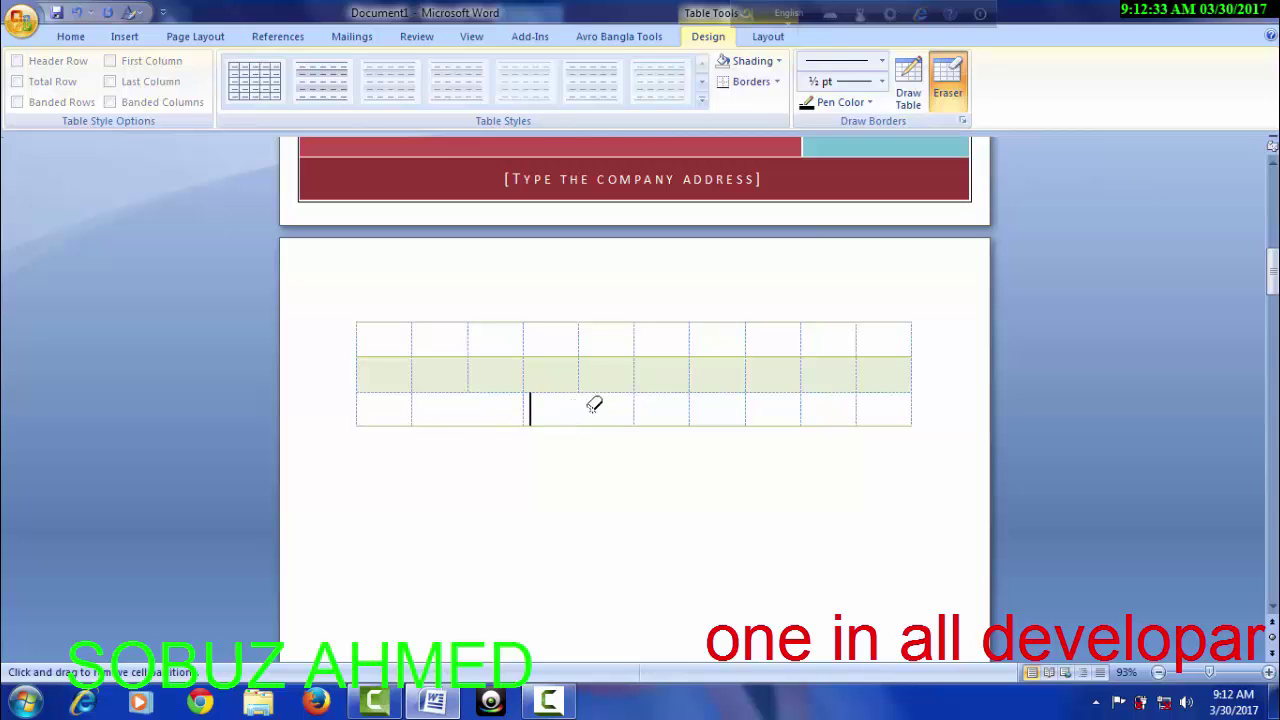
left_click(690, 404)
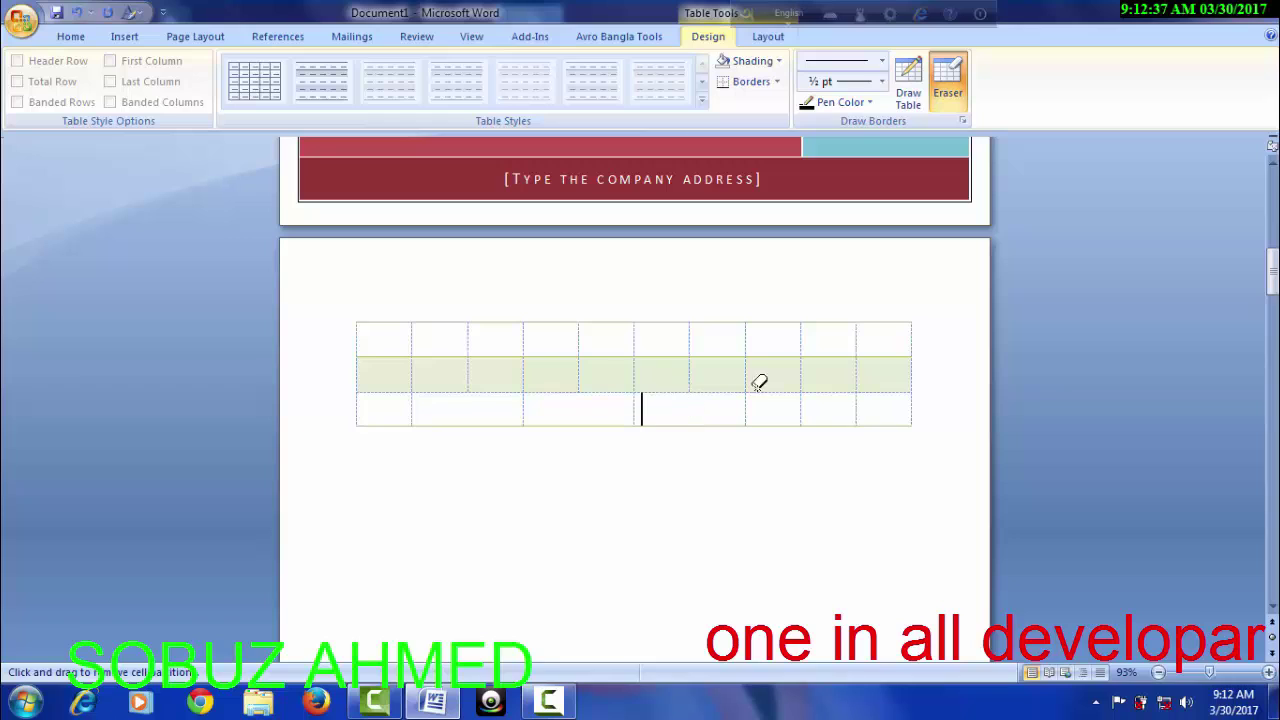
left_click(802, 370)
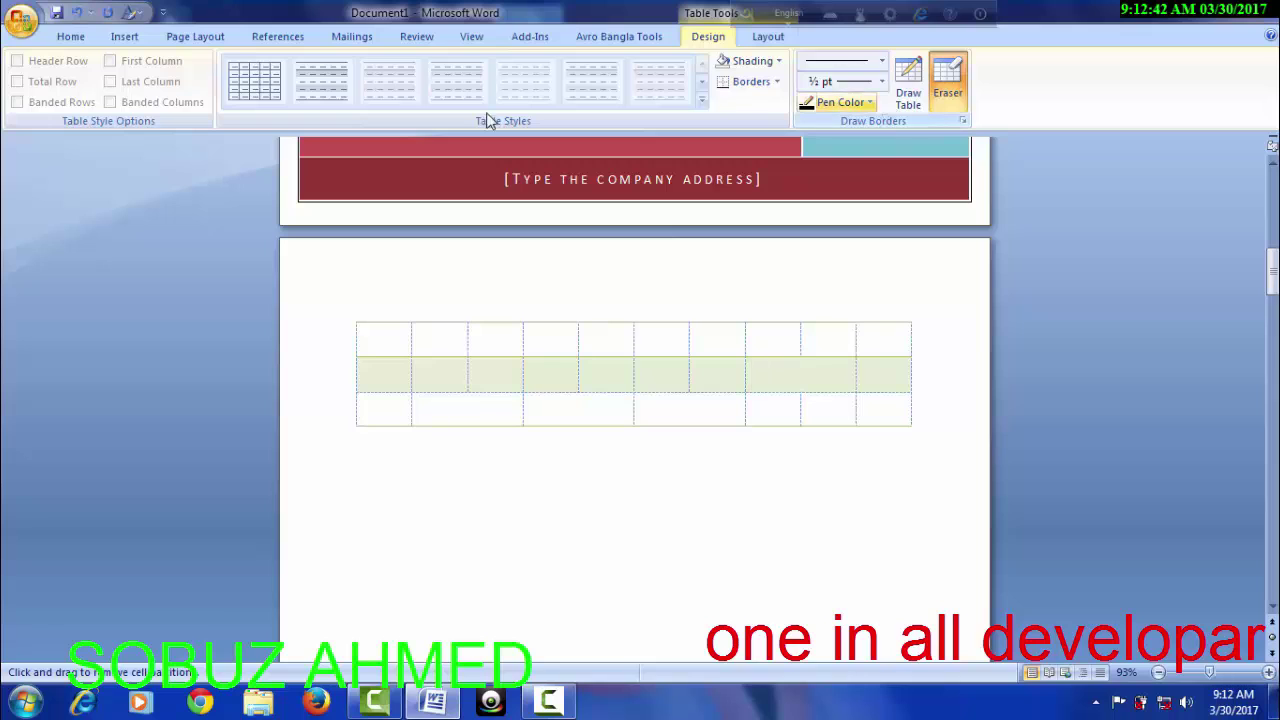
Step: Try embedding an Excel spreadsheet in the merged second-row table cell, then remove it along with the stray letter
left_click(124, 38)
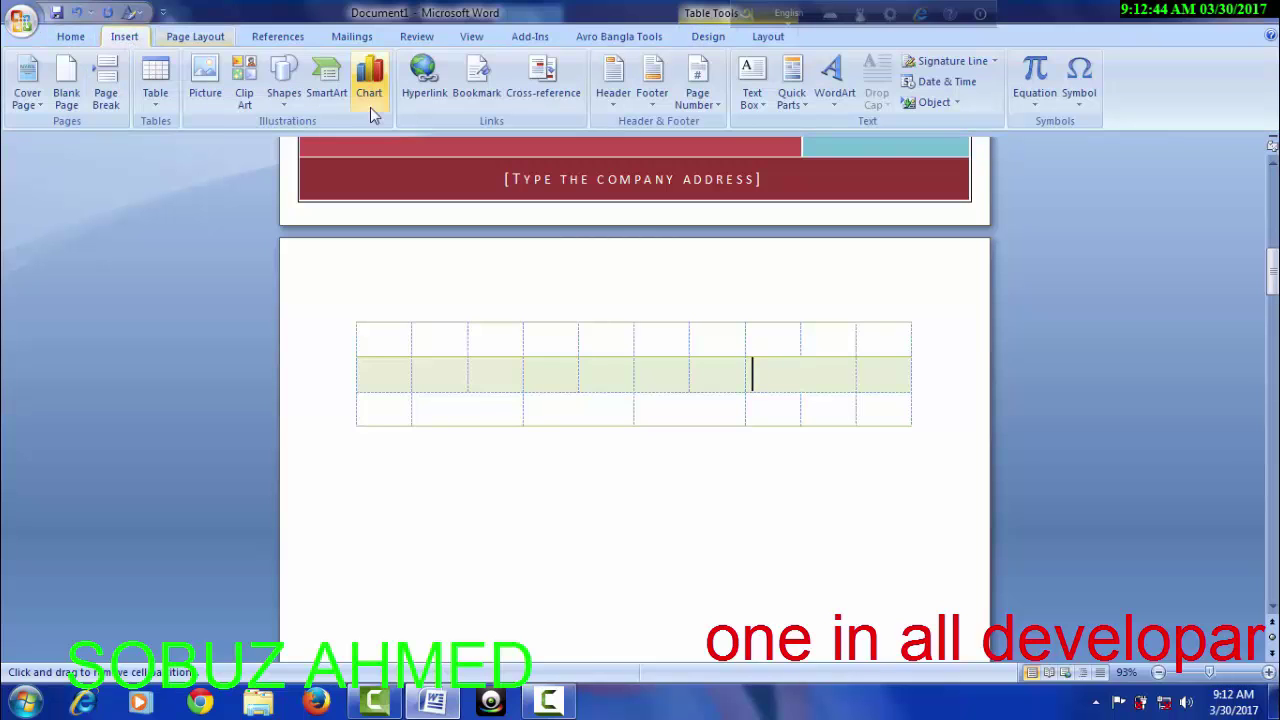
left_click(155, 88)
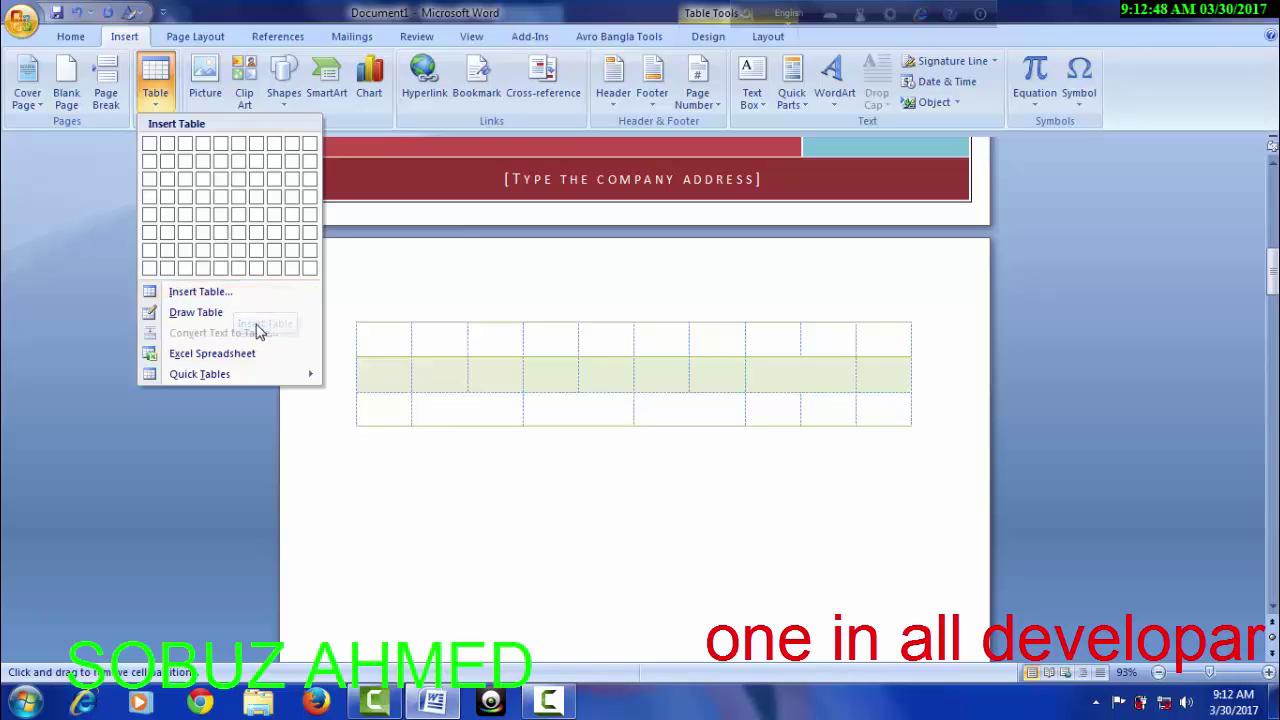
left_click(203, 362)
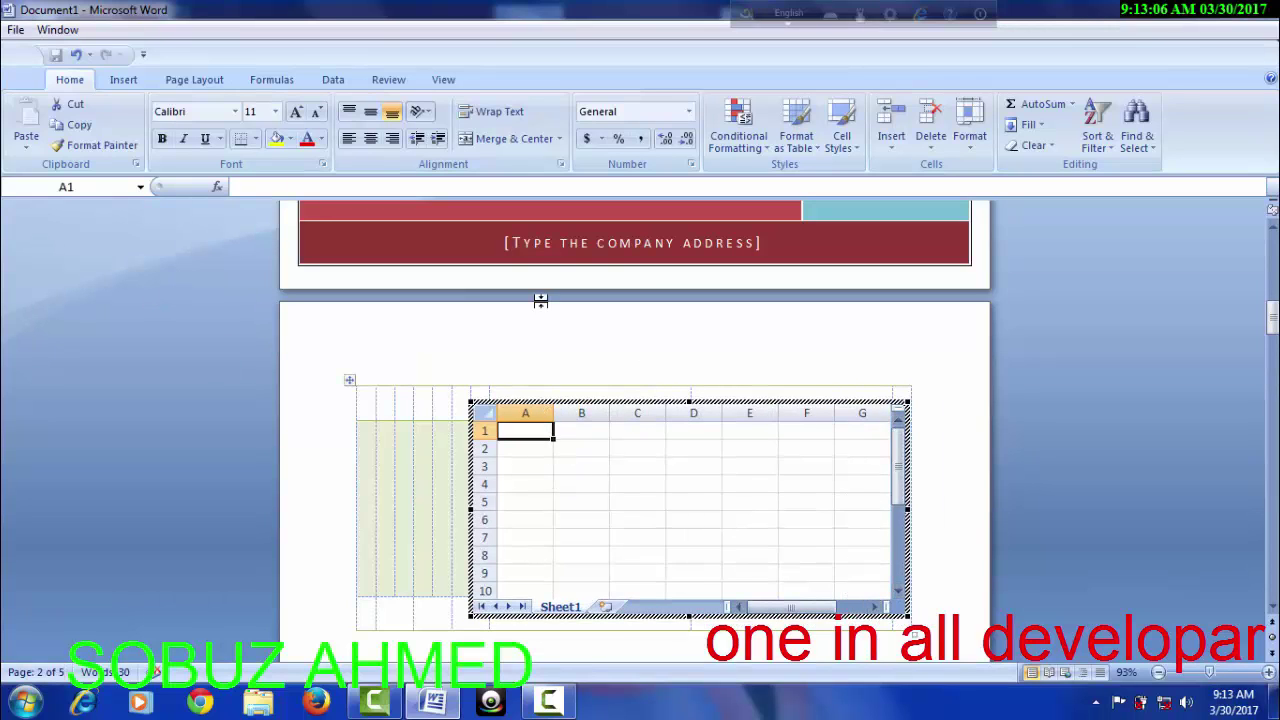
left_click(294, 391)
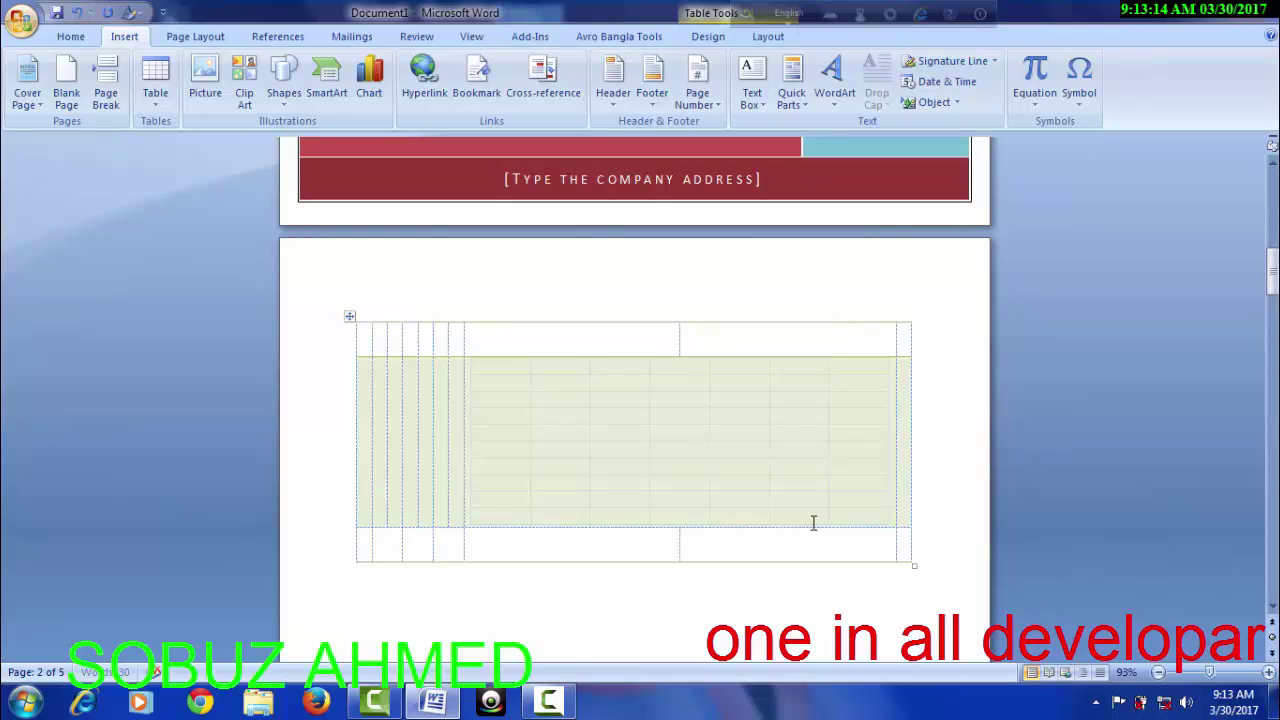
type("z")
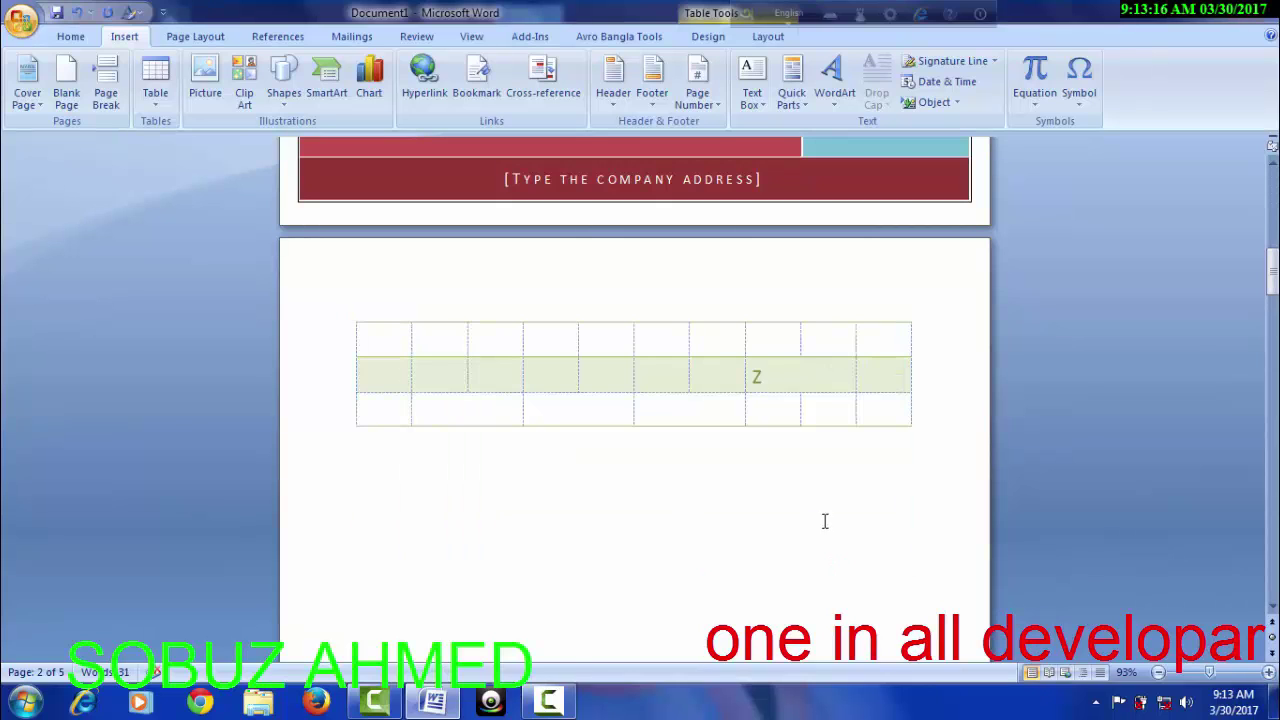
key("BackSpace")
scroll(544, 391, "up", 2)
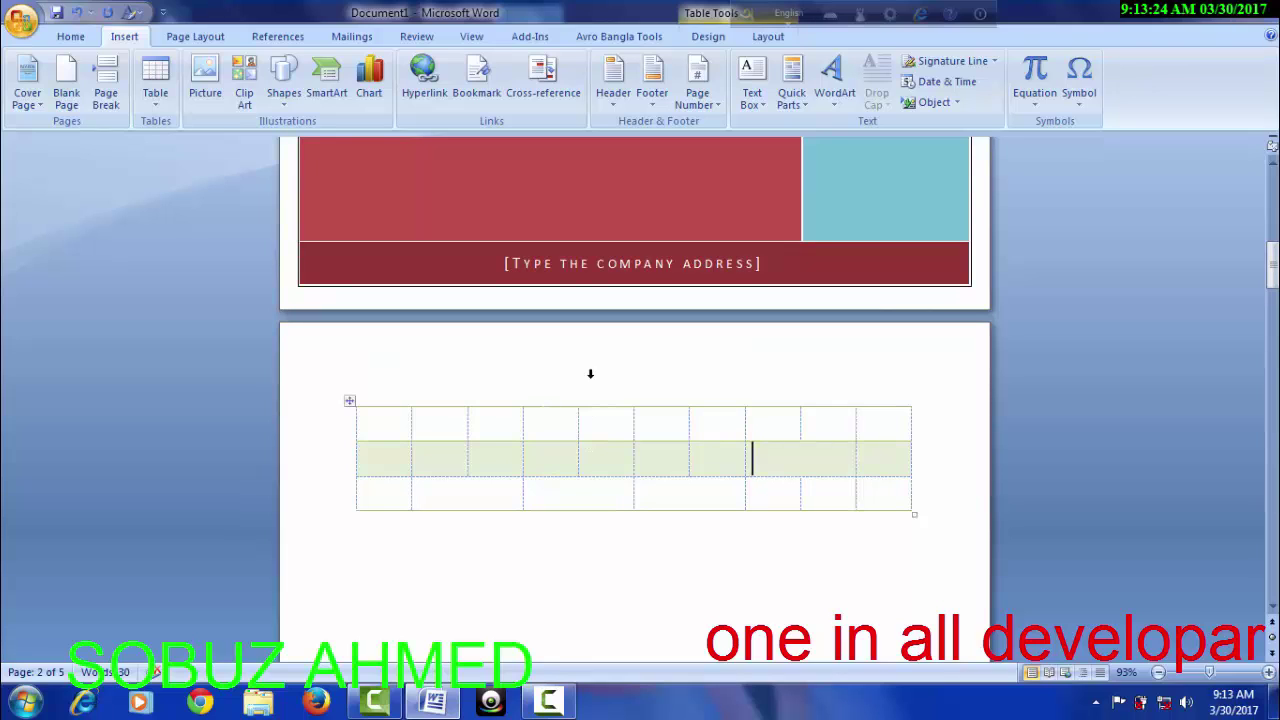
left_click(538, 547)
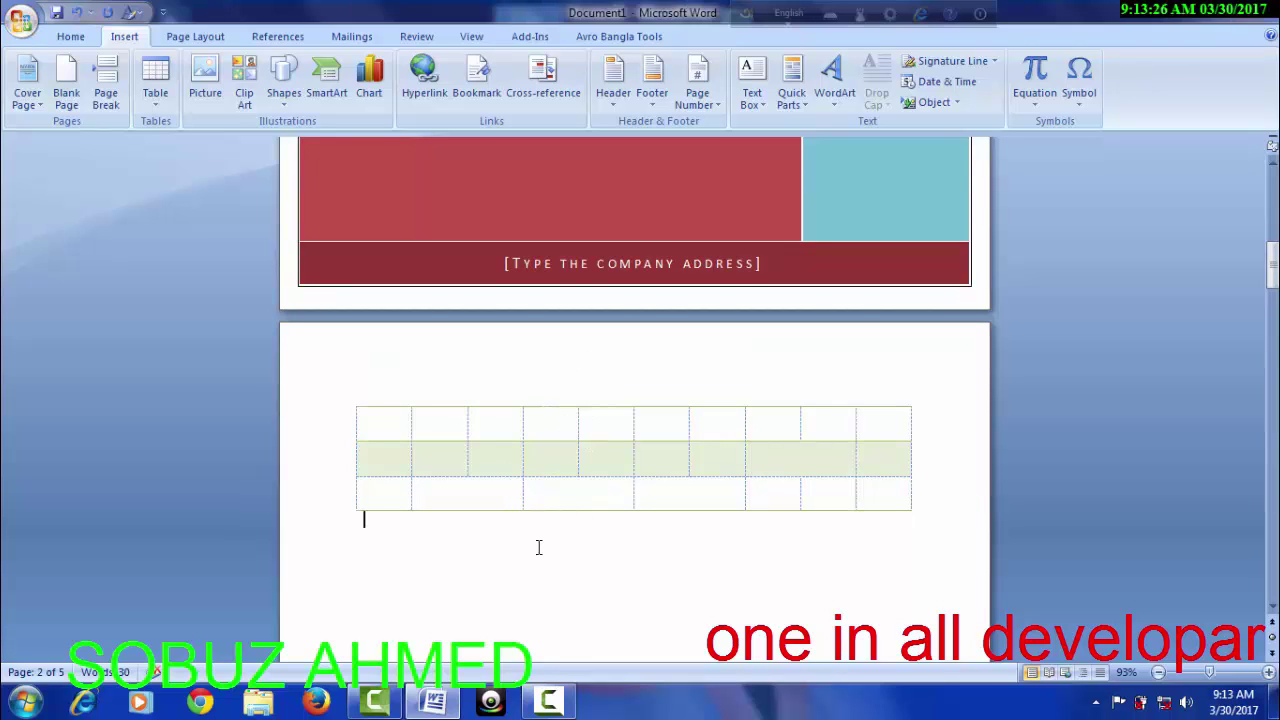
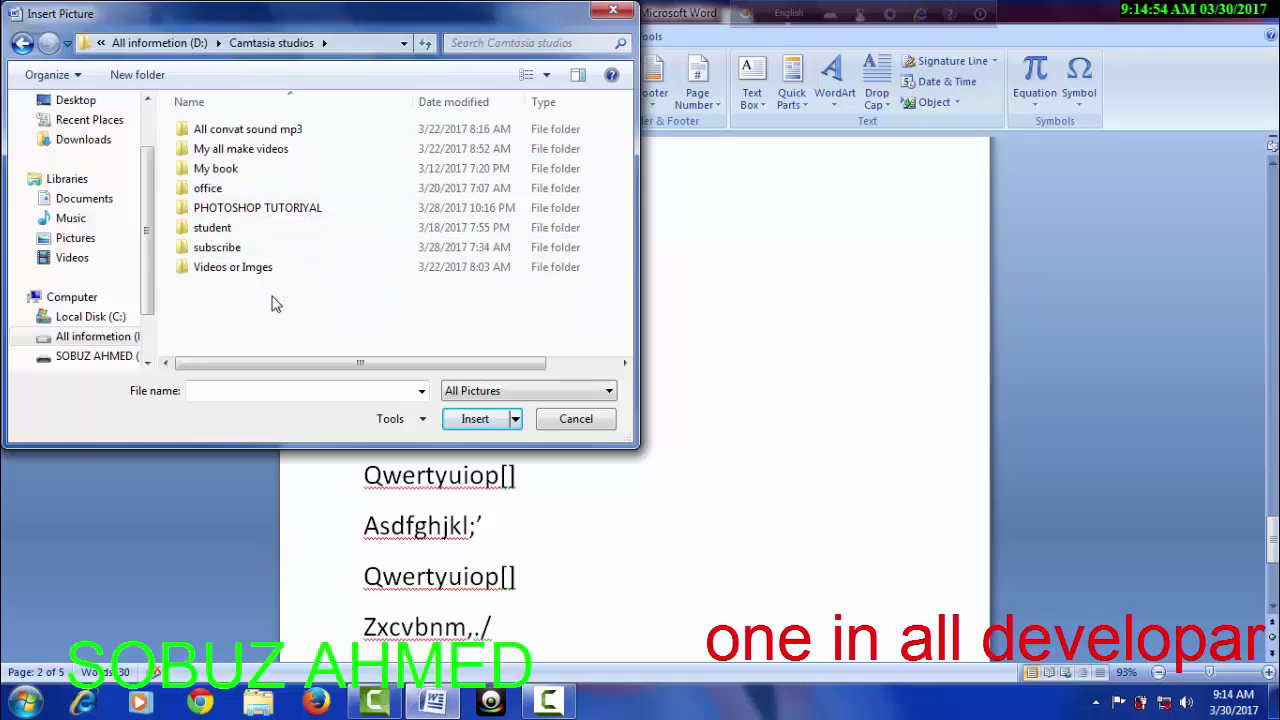
Step: Insert the picture part-4 from the Videos or Imges folder at the end of the first "Asdfghjkl;’" line
left_click(266, 274)
double_click(266, 274)
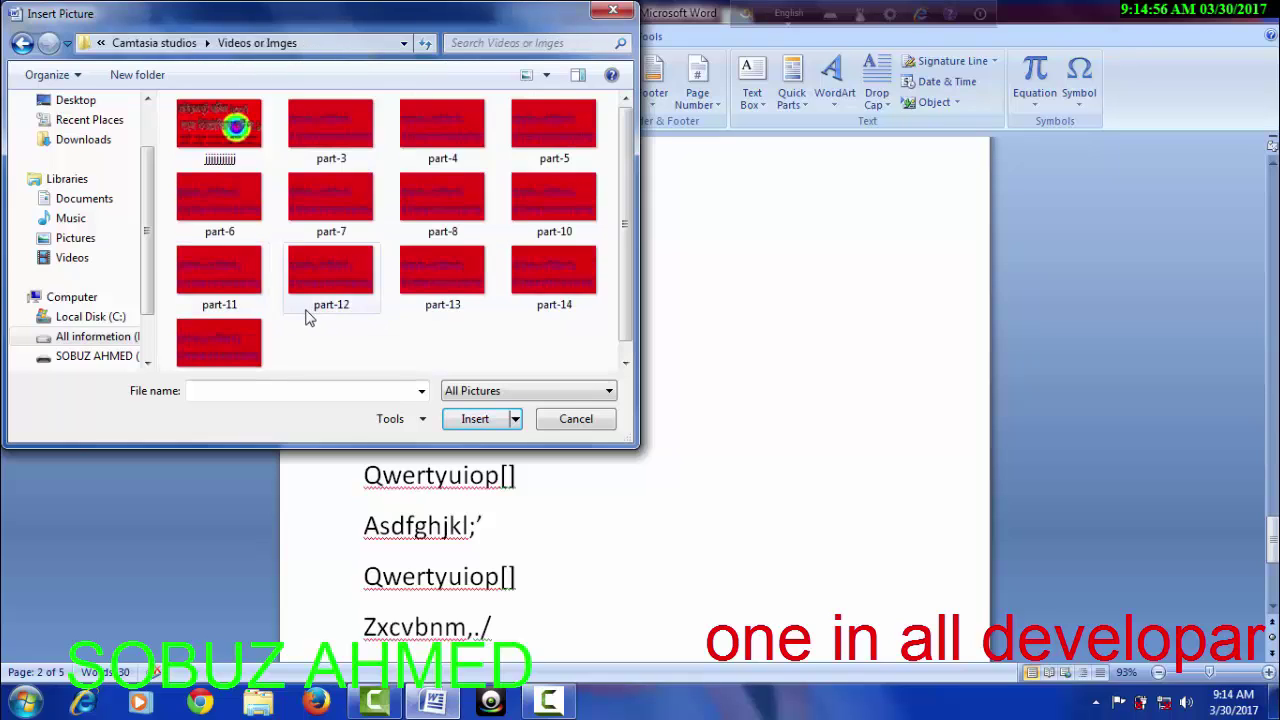
double_click(458, 136)
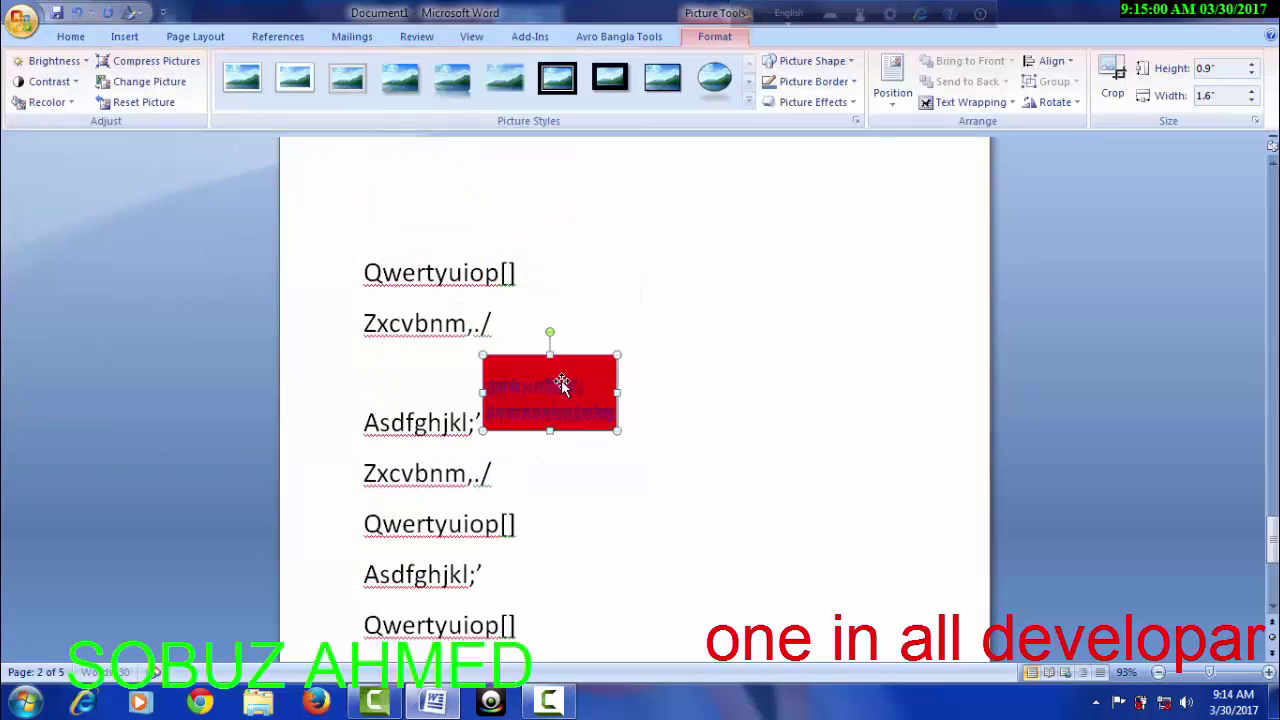
Step: Move the inline picture around the text lines, ending in the middle of the first "Asdfghjkl;’" line
left_click_drag(559, 390, 468, 475)
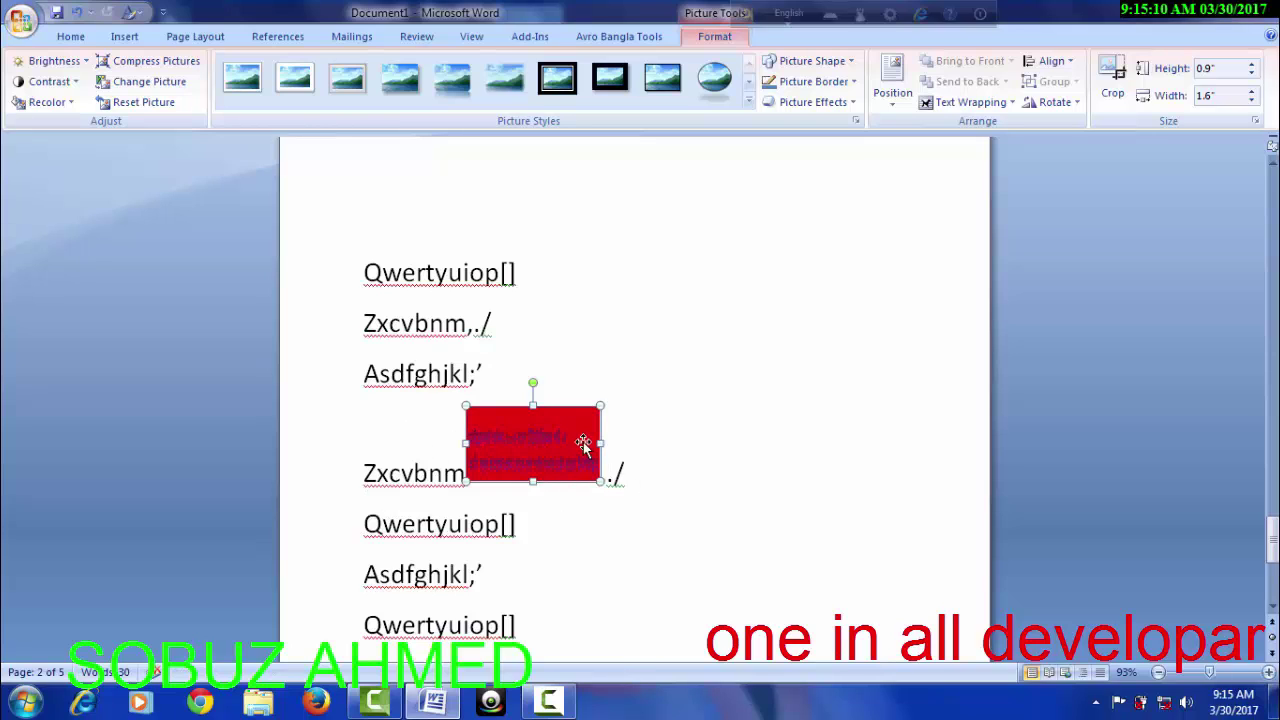
left_click_drag(571, 451, 437, 368)
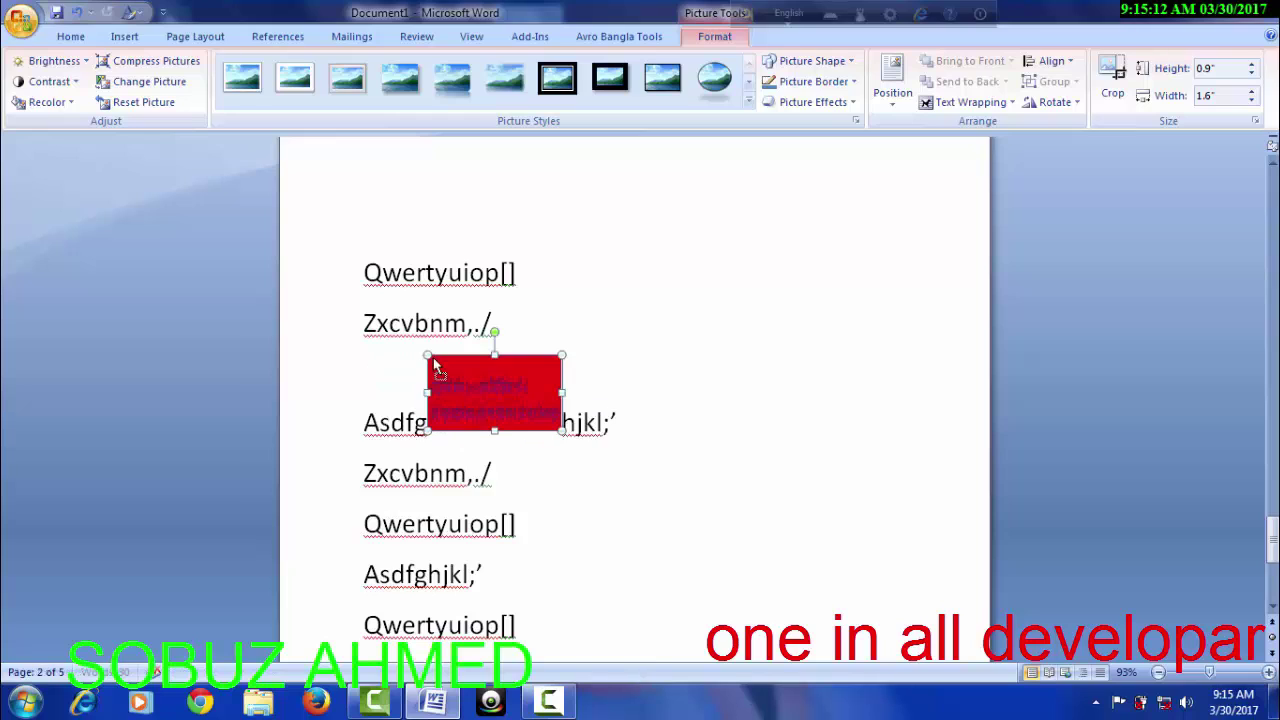
left_click_drag(504, 394, 436, 251)
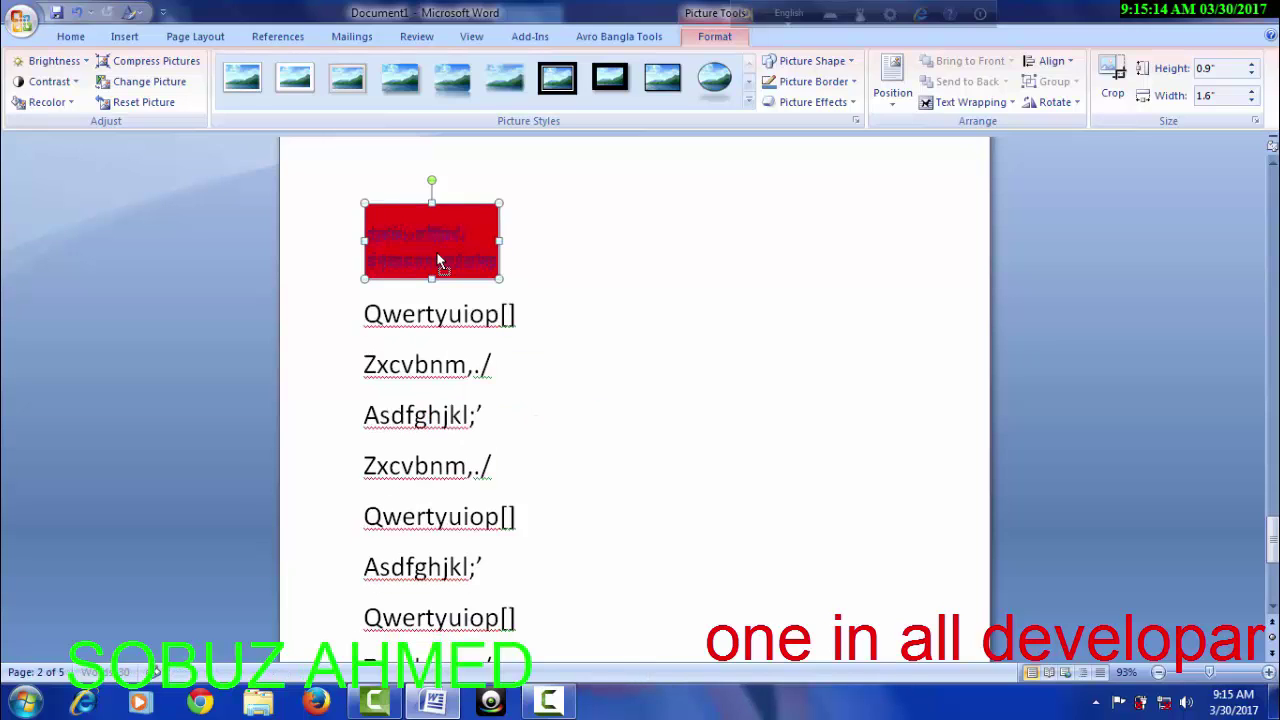
left_click_drag(438, 333, 436, 458)
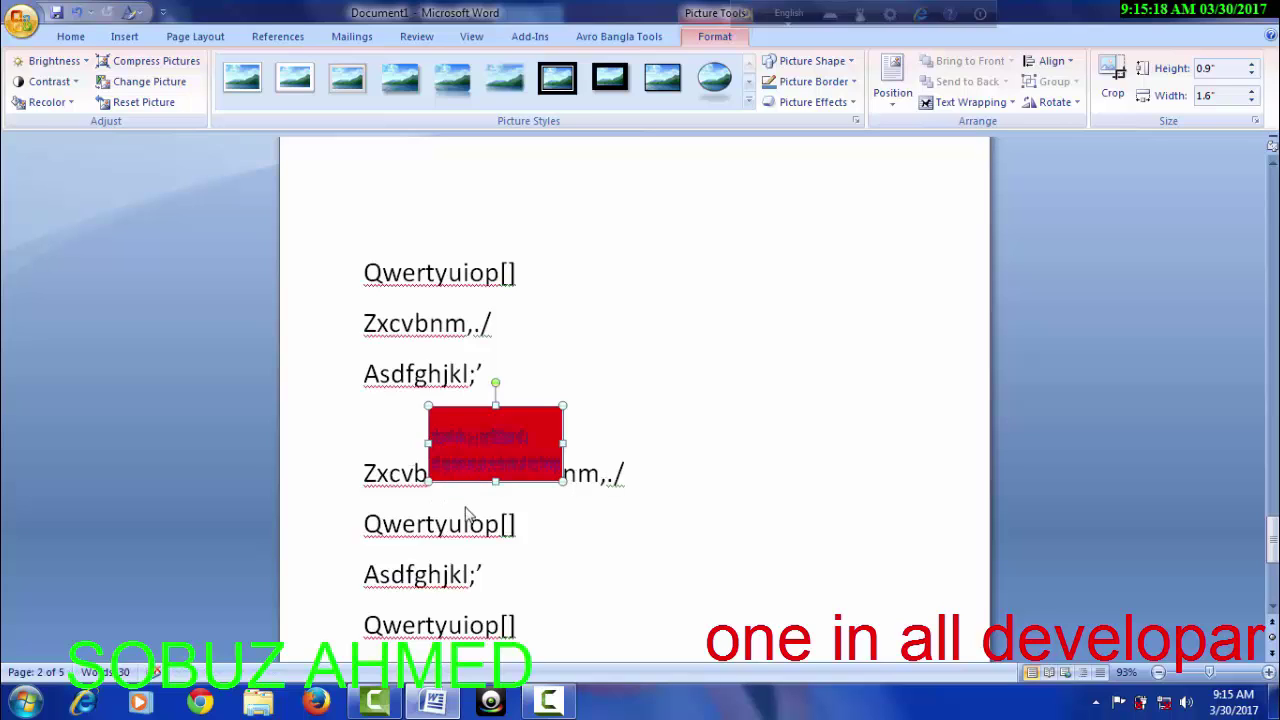
left_click_drag(523, 443, 689, 347)
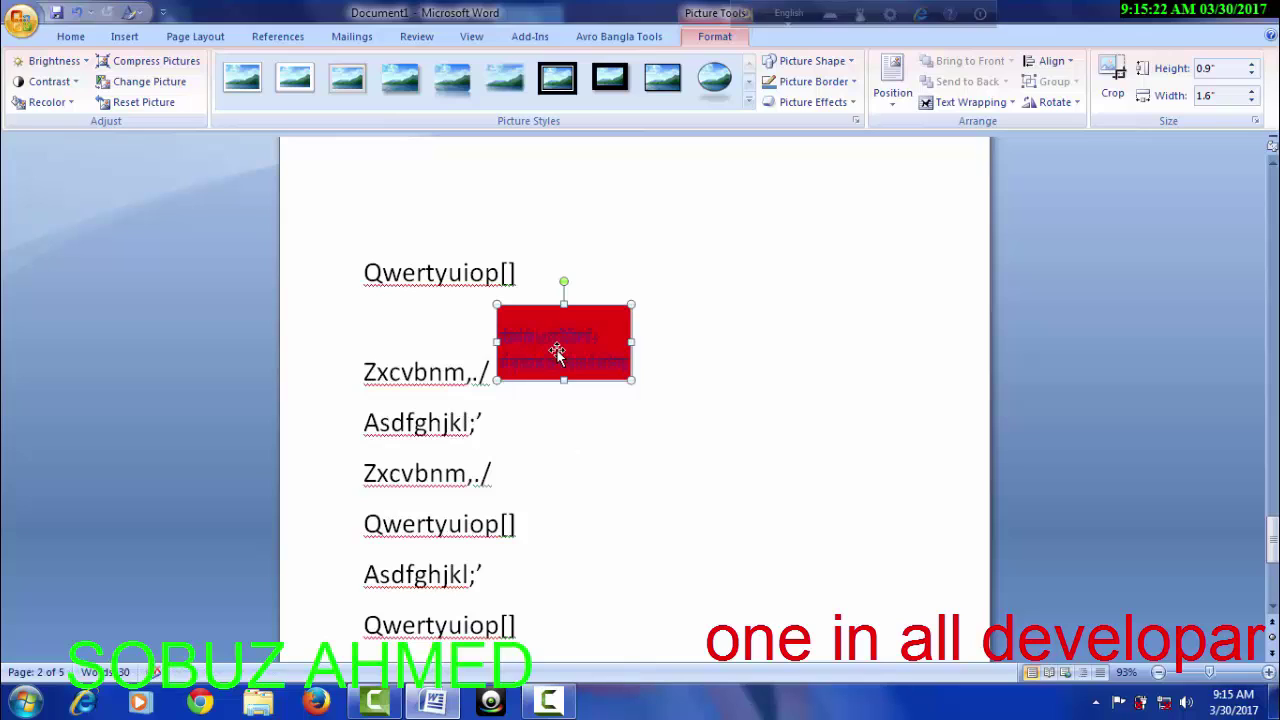
left_click_drag(560, 349, 429, 427)
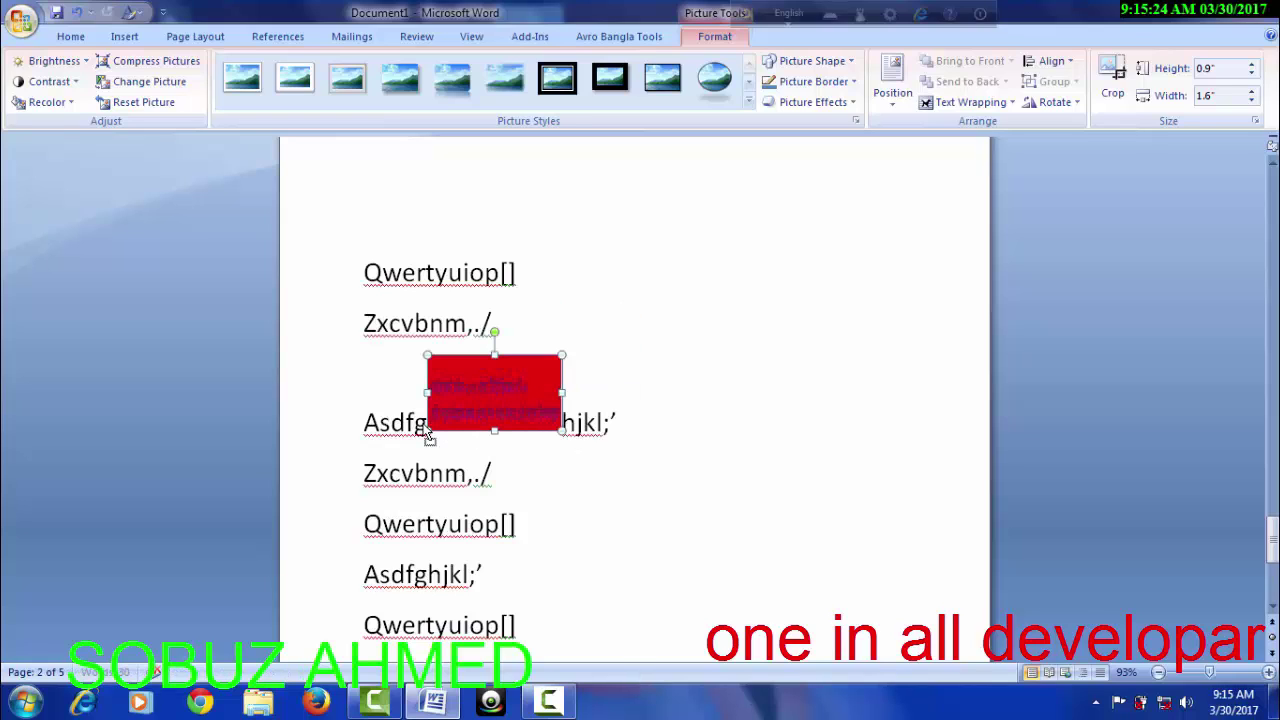
Step: Set the picture's text wrapping to Tight and reposition it beside the "Asdfghjkl;’" and "Zxcvbnm,./" lines
right_click(509, 388)
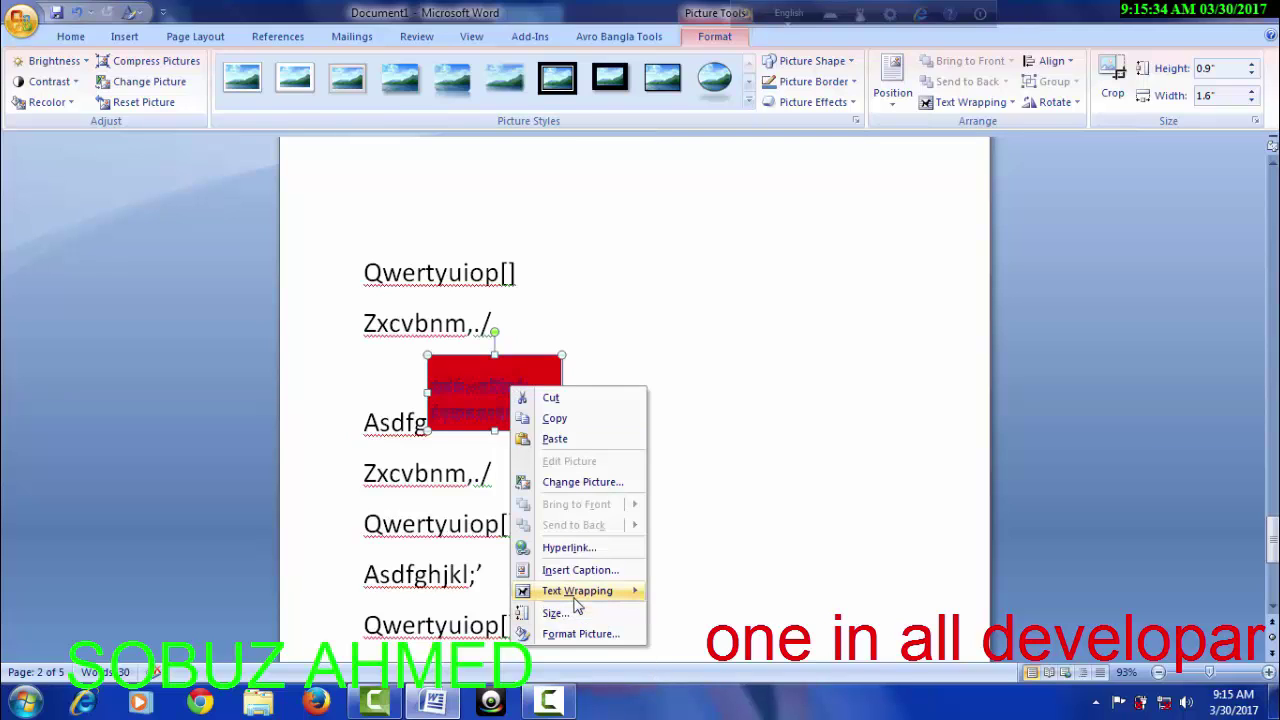
mouse_move(576, 598)
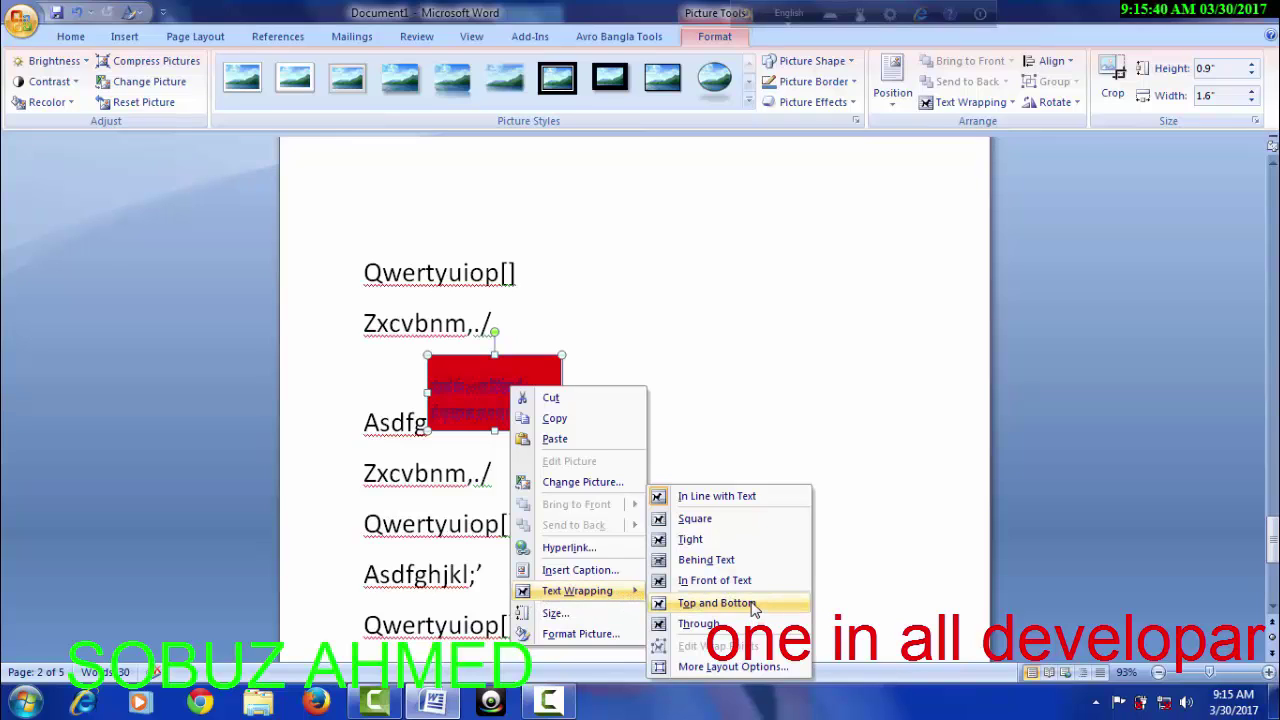
left_click(722, 542)
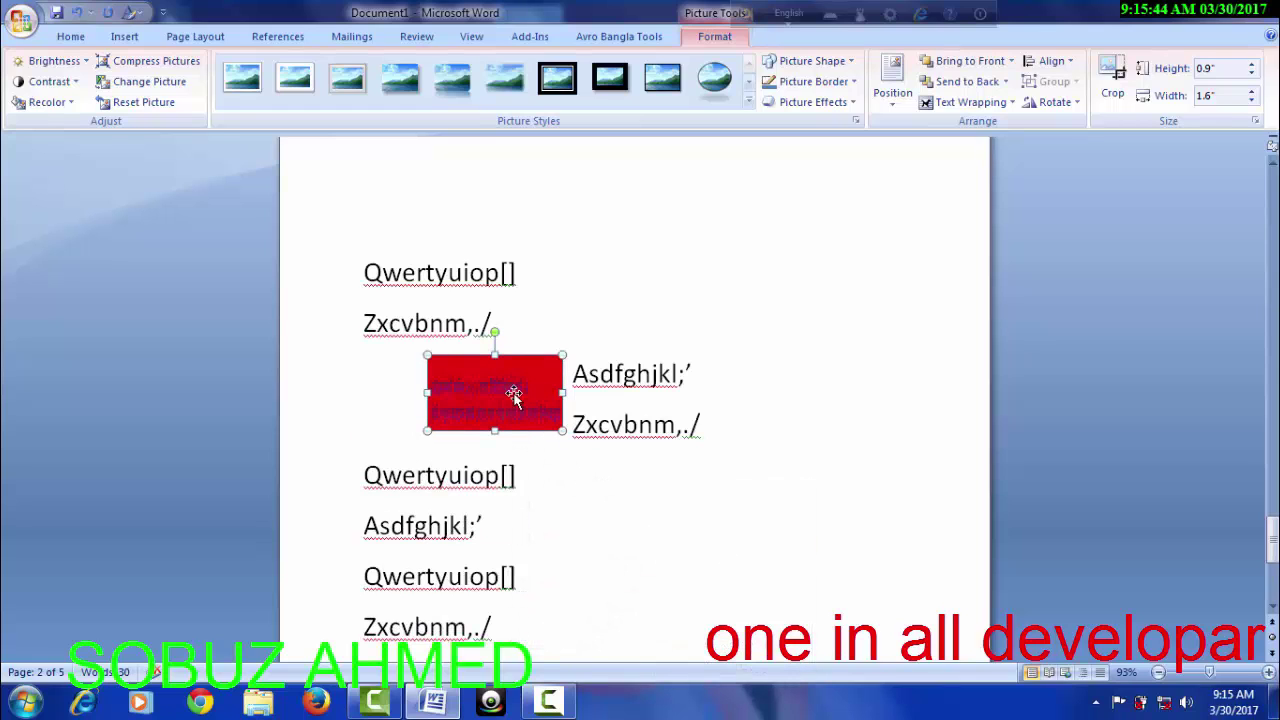
left_click_drag(575, 373, 696, 366)
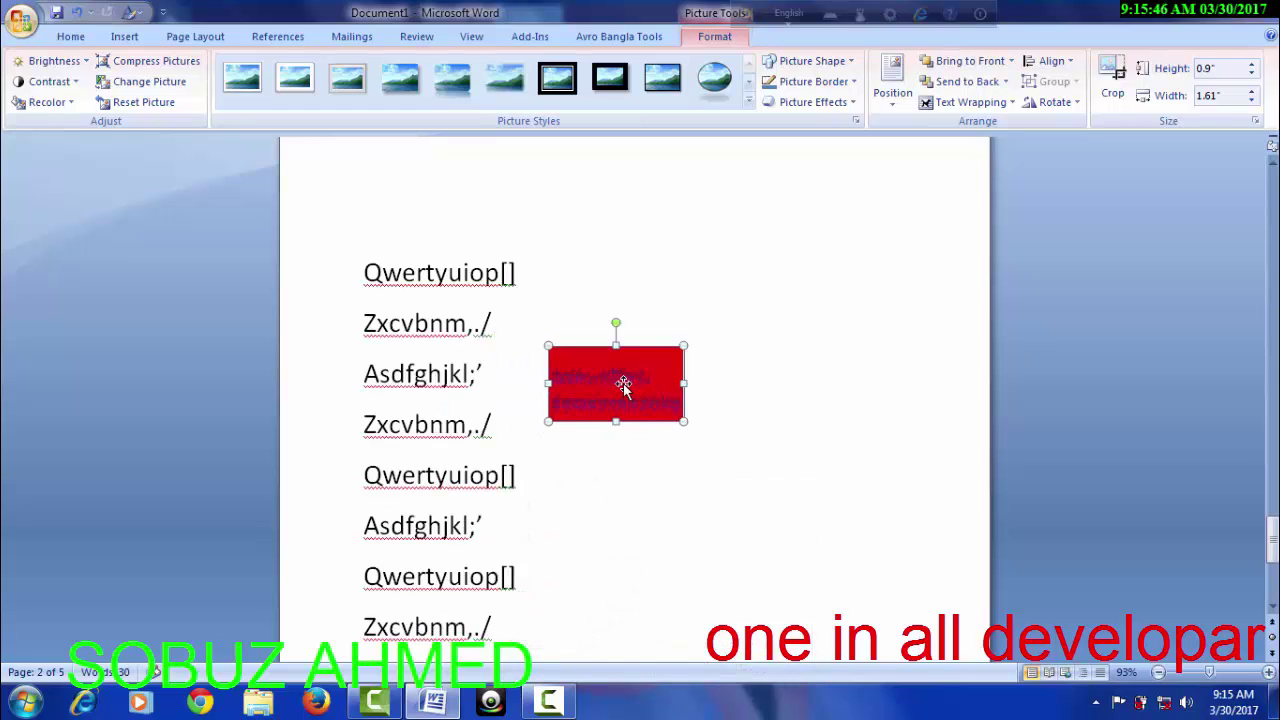
left_click_drag(623, 383, 563, 380)
Step: Set the picture's text wrapping to In Line with Text and move it into the middle of the second "Qwertyuiop[]" line
right_click(563, 380)
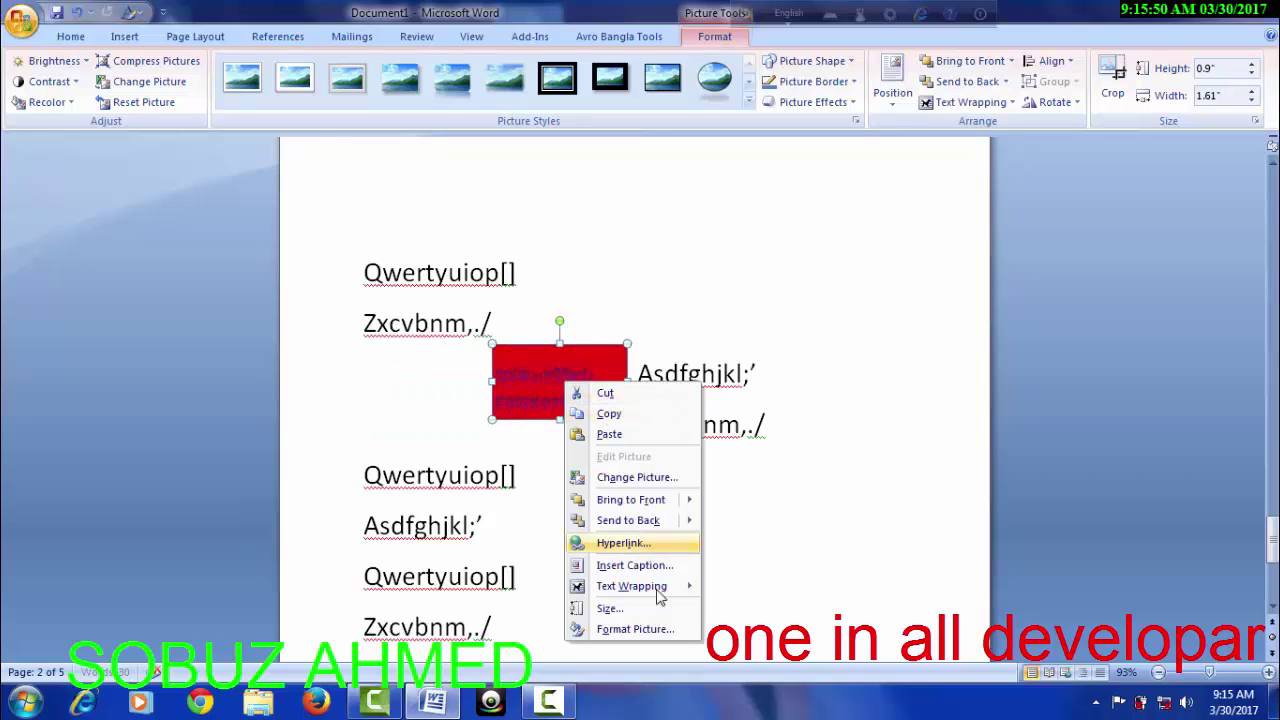
mouse_move(648, 589)
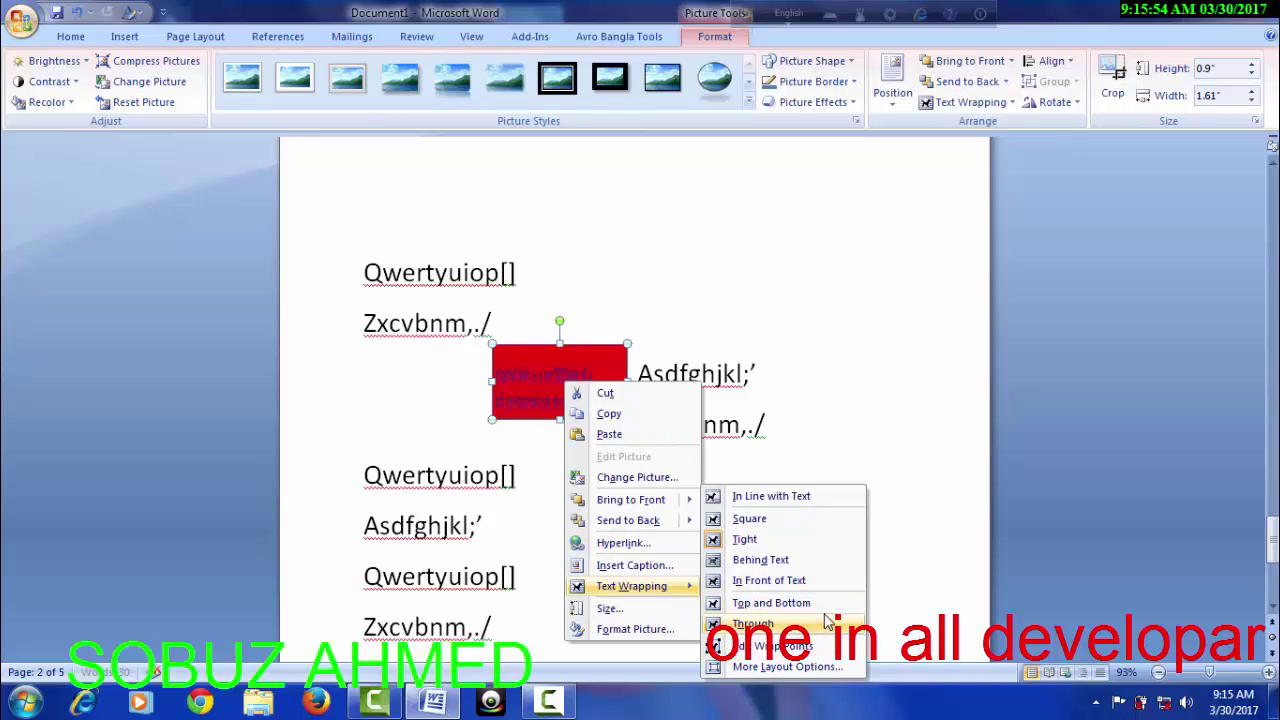
left_click(772, 500)
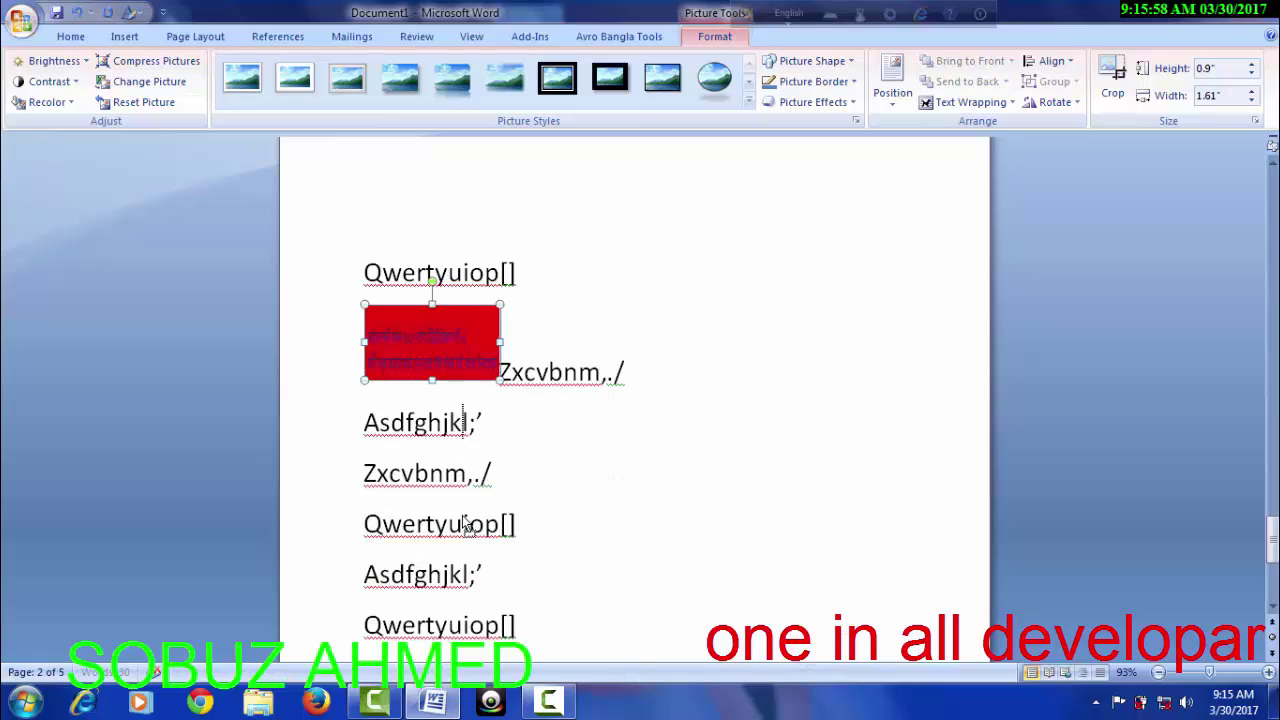
left_click_drag(465, 527, 466, 527)
Step: Set the picture's text wrapping to Square, move it down the lines, and switch the wrapping to Through
right_click(548, 509)
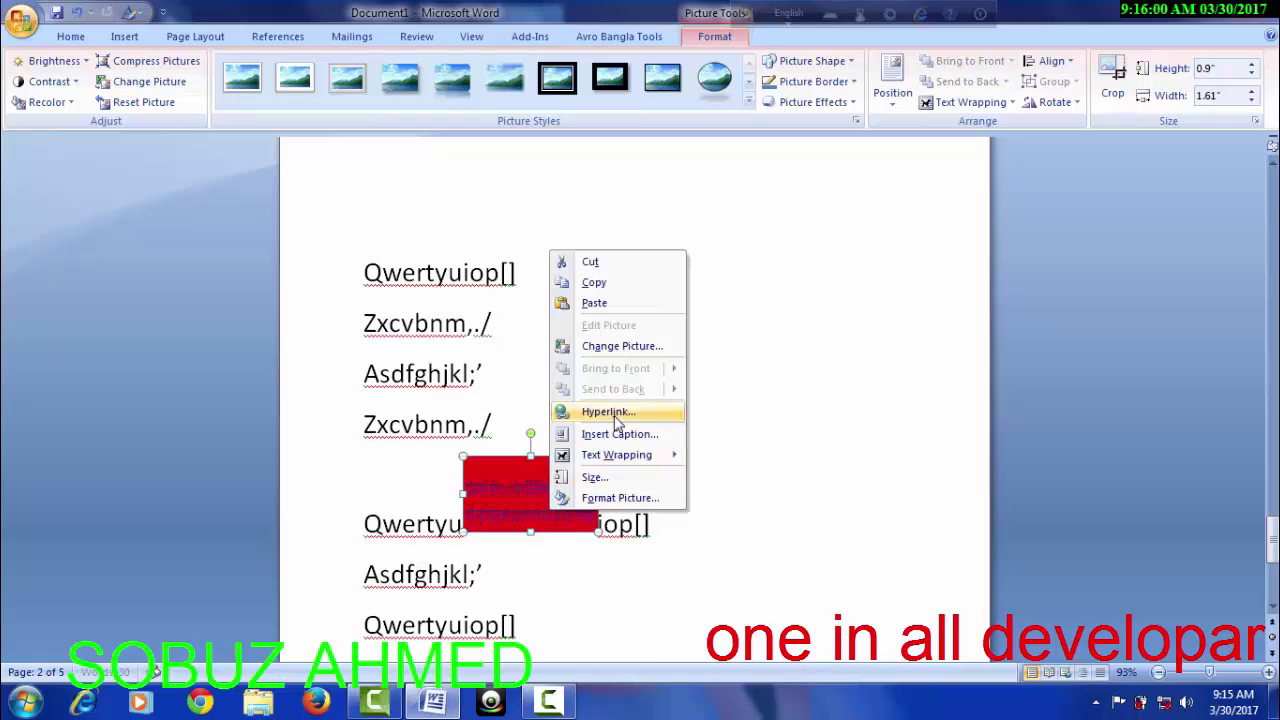
mouse_move(632, 456)
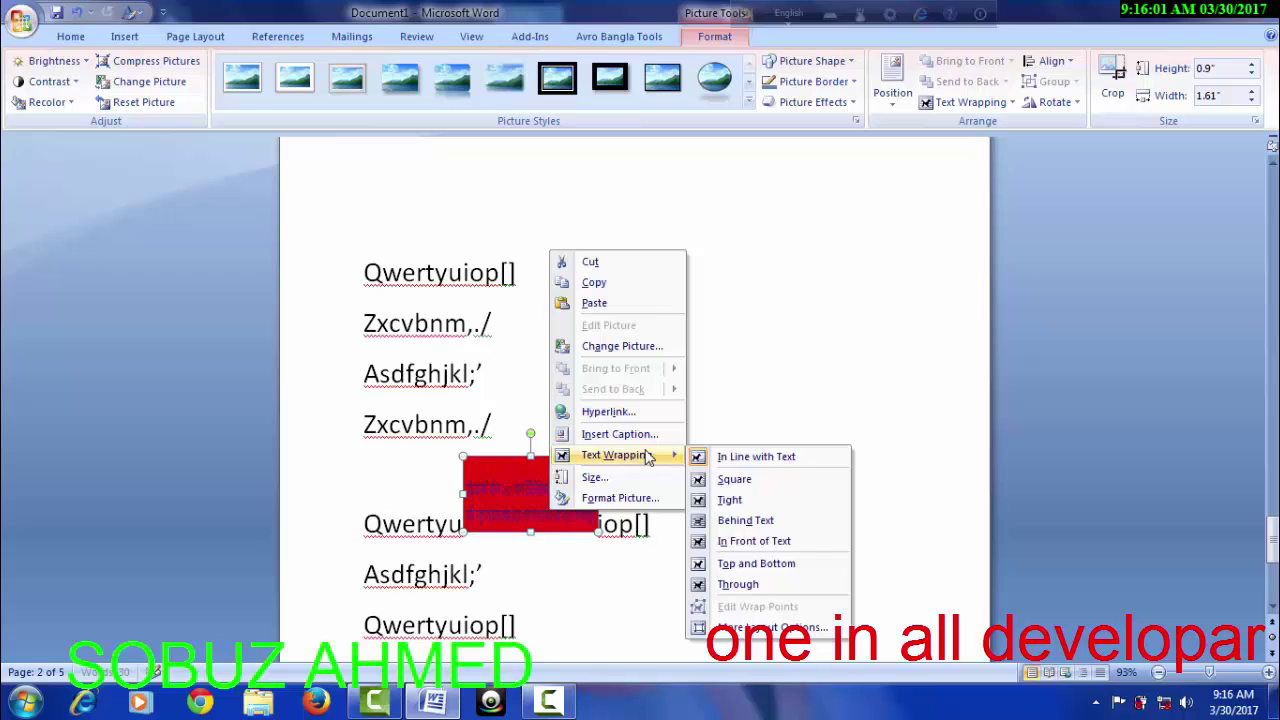
left_click(778, 479)
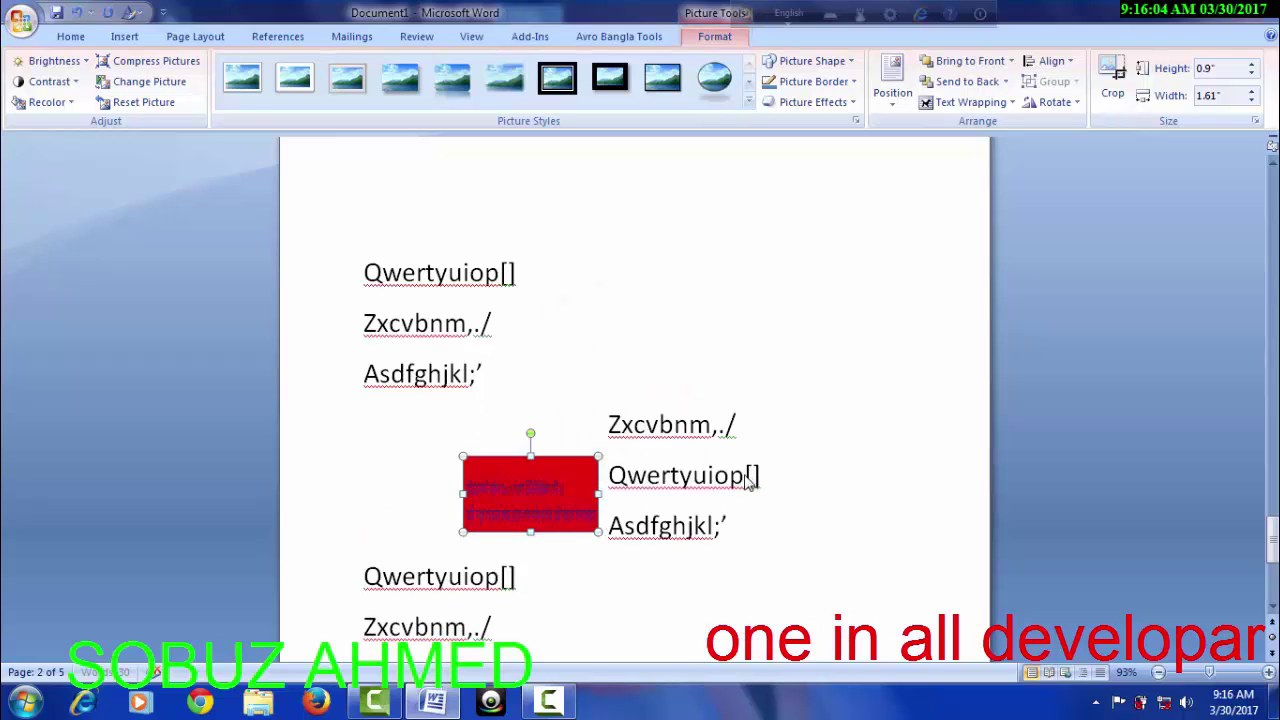
left_click_drag(532, 488, 523, 535)
right_click(523, 535)
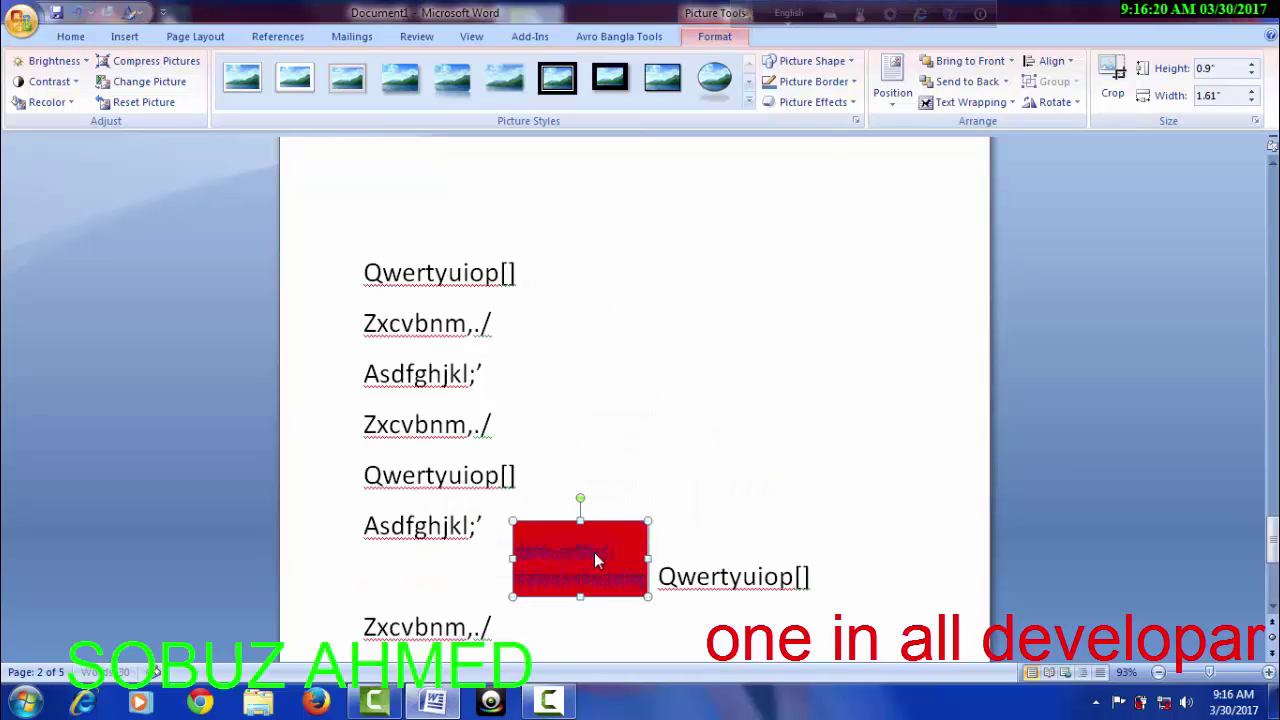
Step: Set the picture's text wrapping to Top and Bottom and move it between the fourth and fifth text lines
right_click(575, 570)
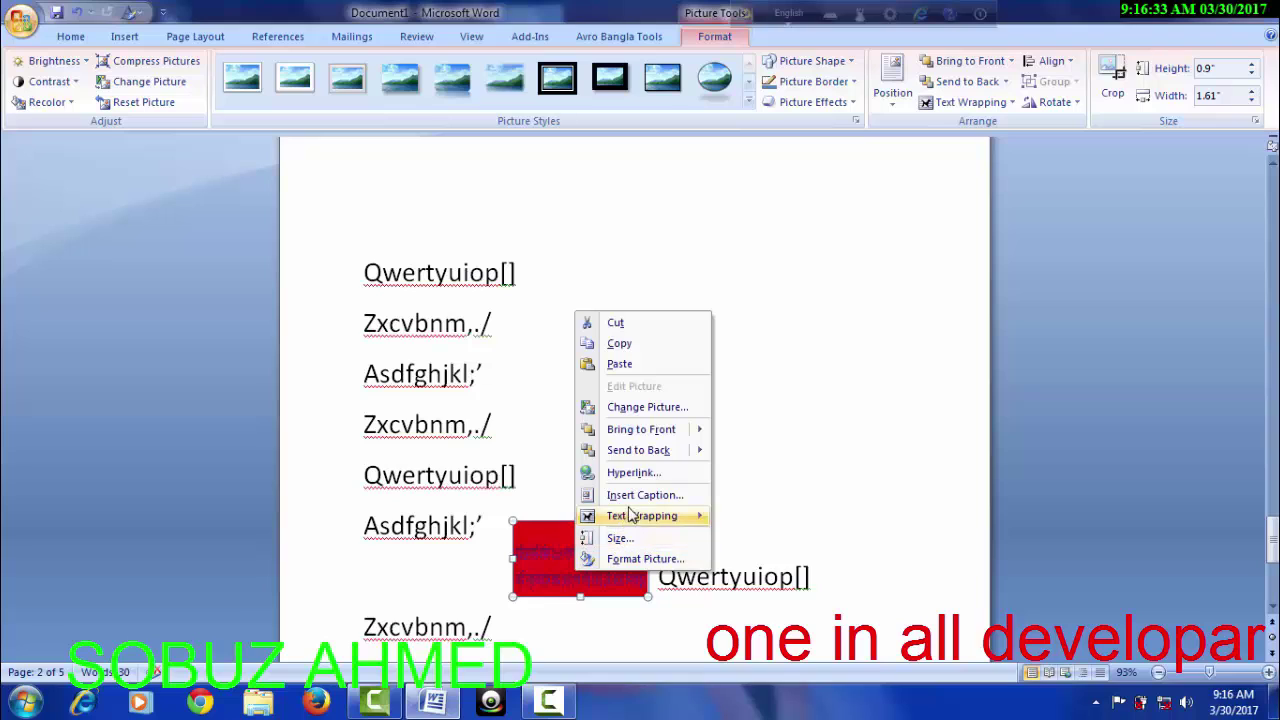
mouse_move(636, 525)
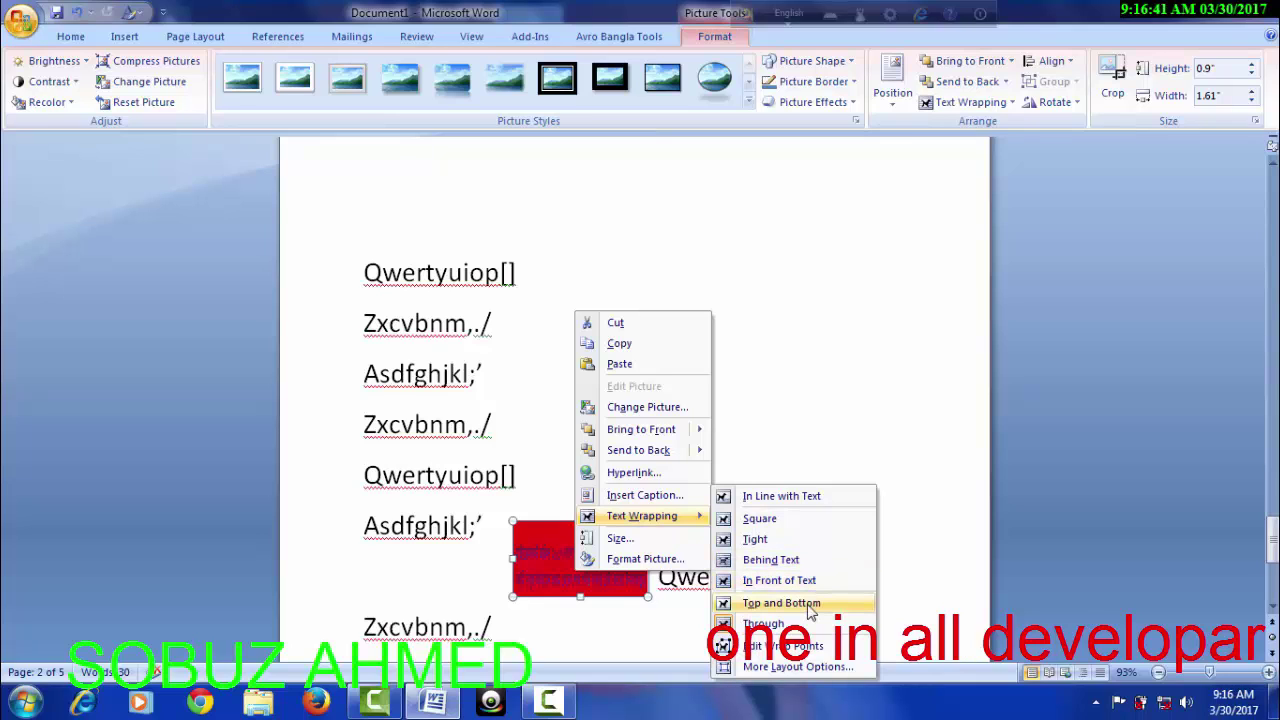
left_click(810, 603)
left_click_drag(583, 563, 403, 511)
Step: Review the picture position and text wrapping settings in the picture's advanced layout options without changing them
right_click(403, 513)
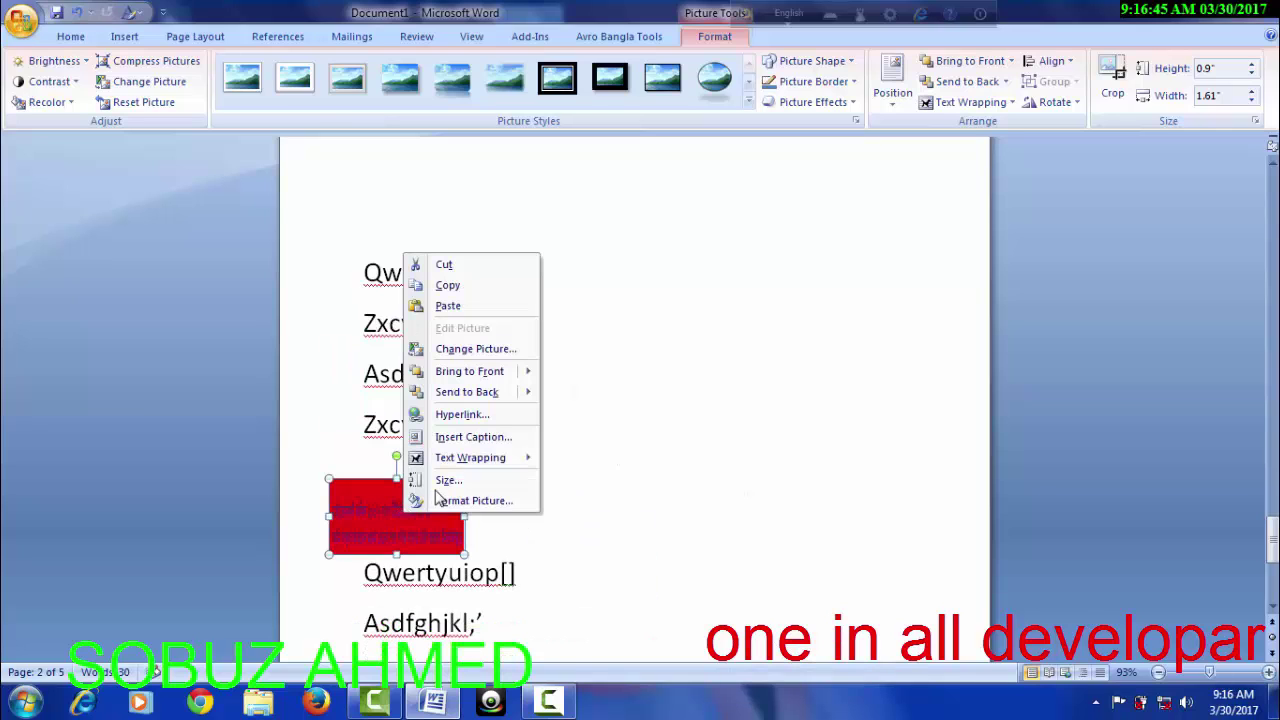
mouse_move(443, 457)
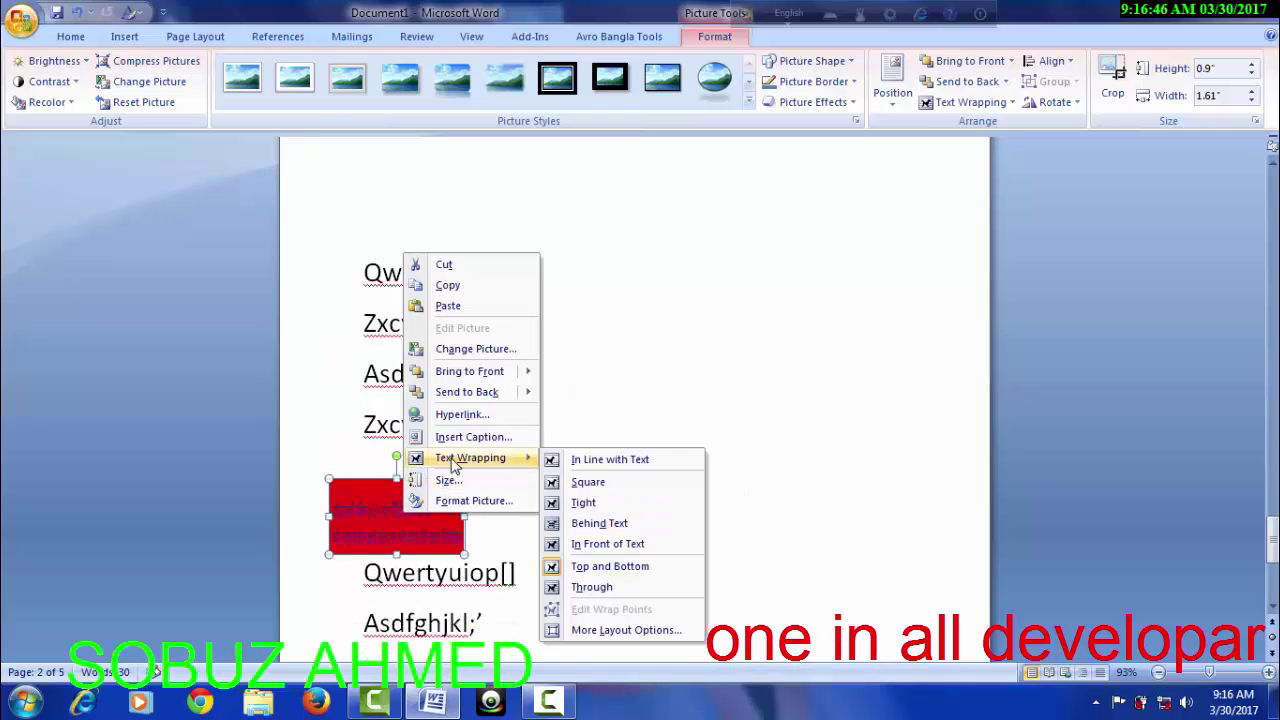
left_click(624, 630)
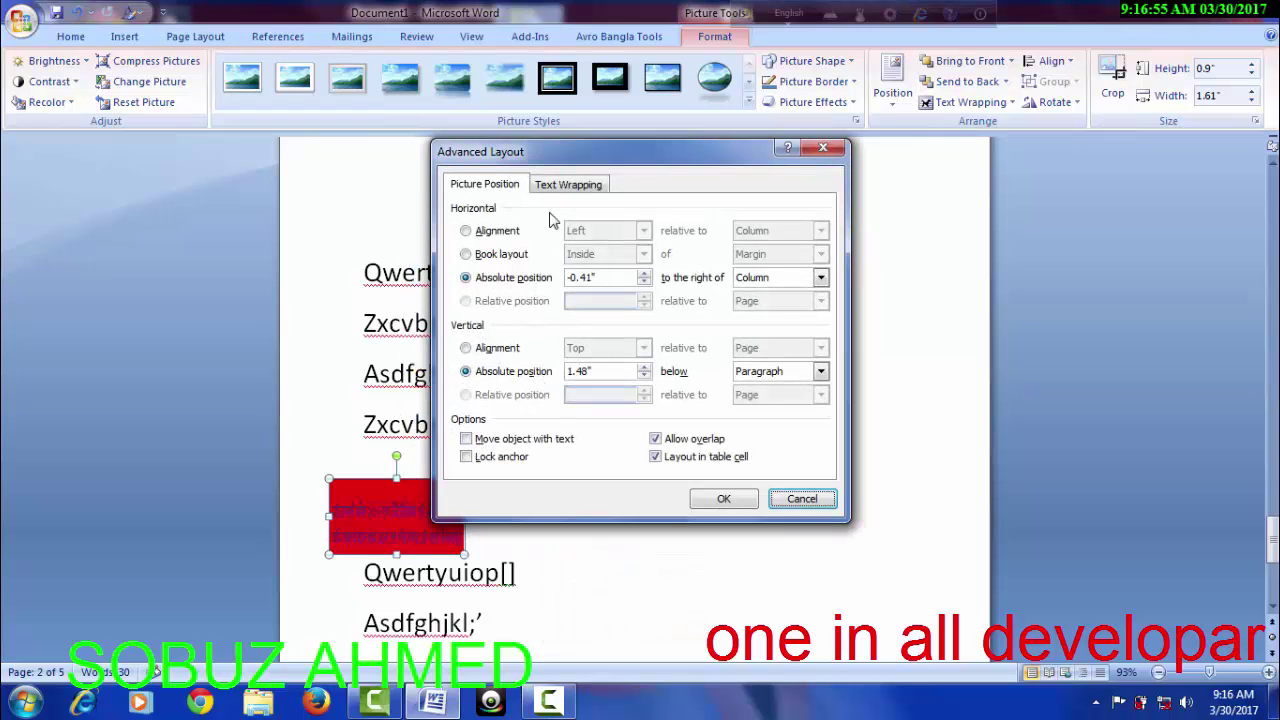
left_click(566, 187)
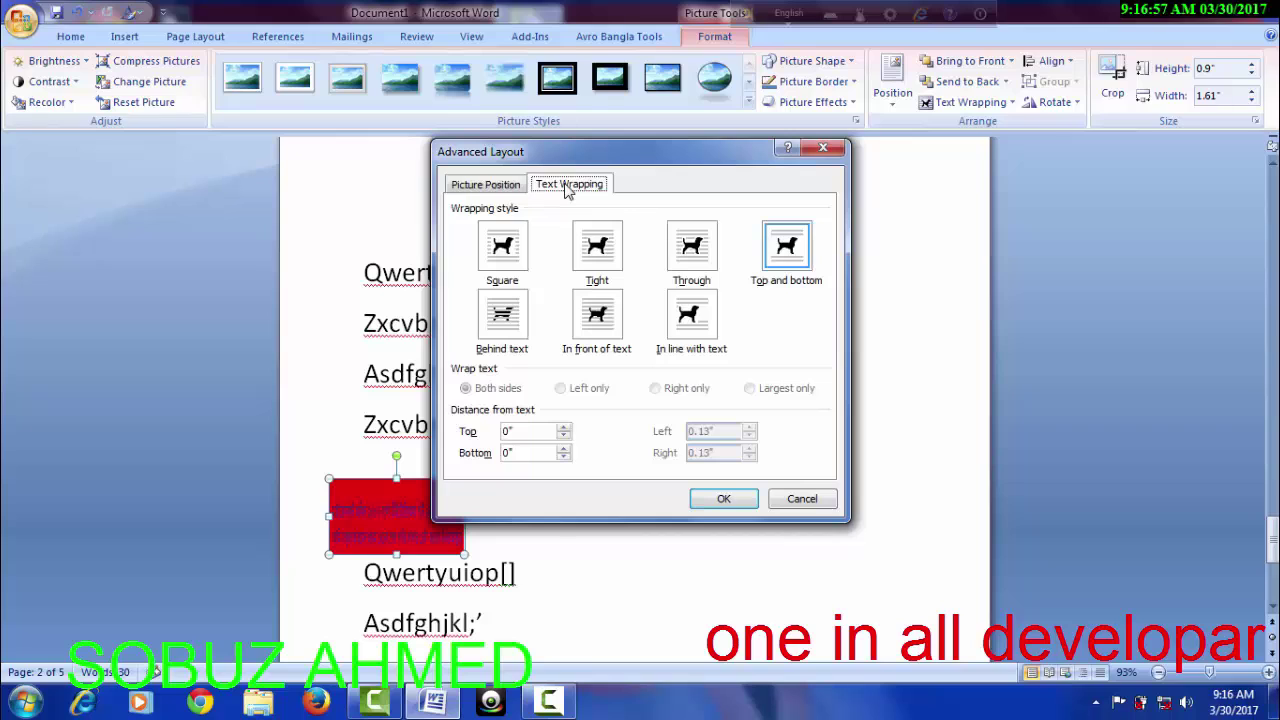
left_click(823, 146)
Step: Set the picture's wrapping style to Square in the advanced layout options
right_click(432, 496)
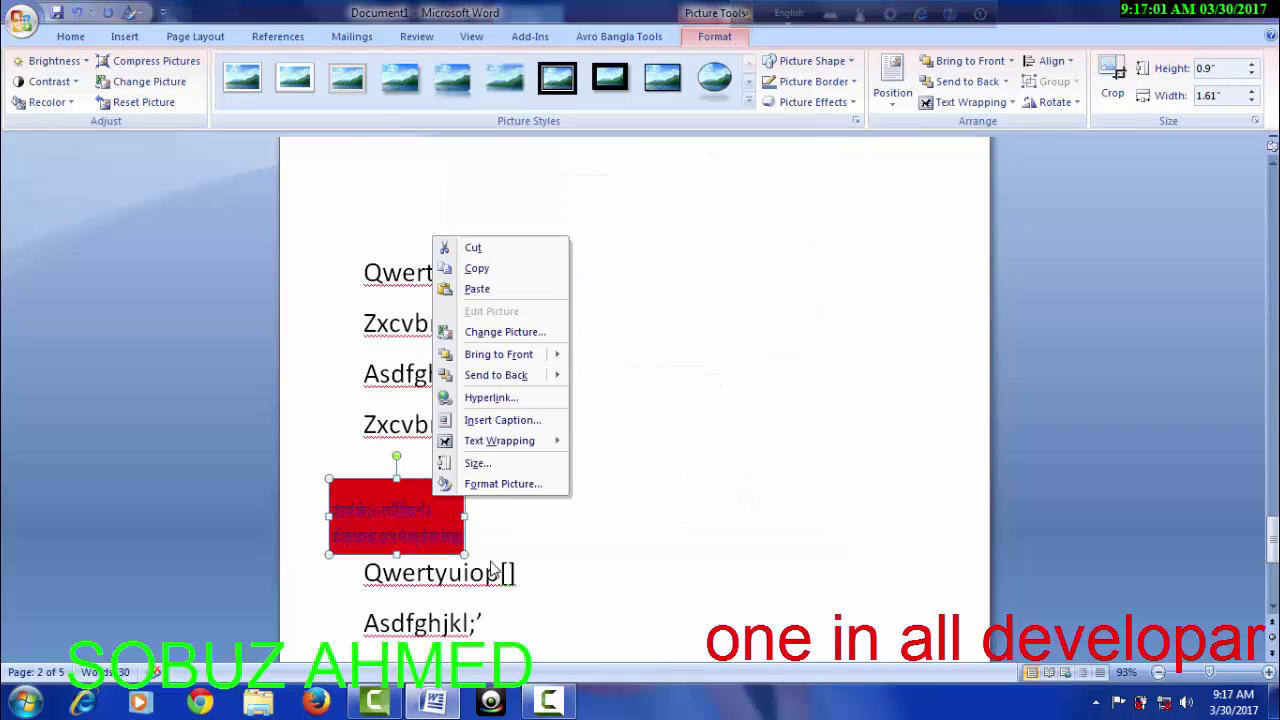
mouse_move(514, 447)
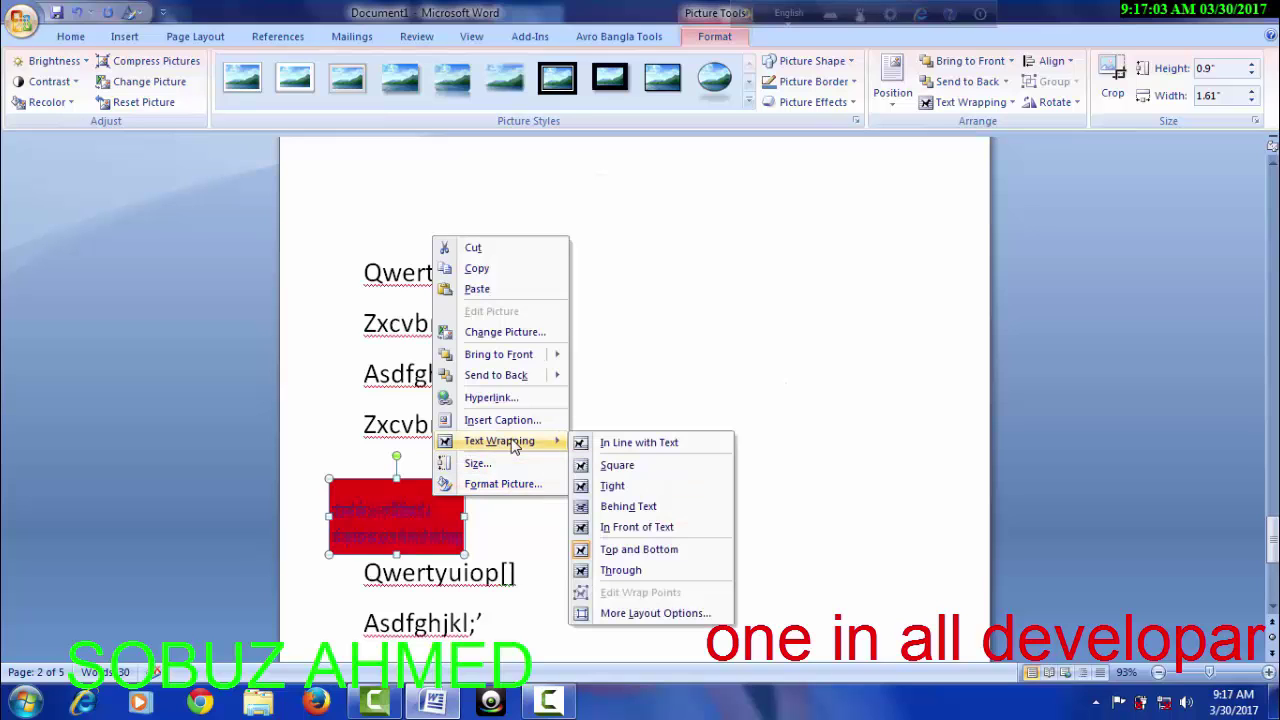
left_click(655, 614)
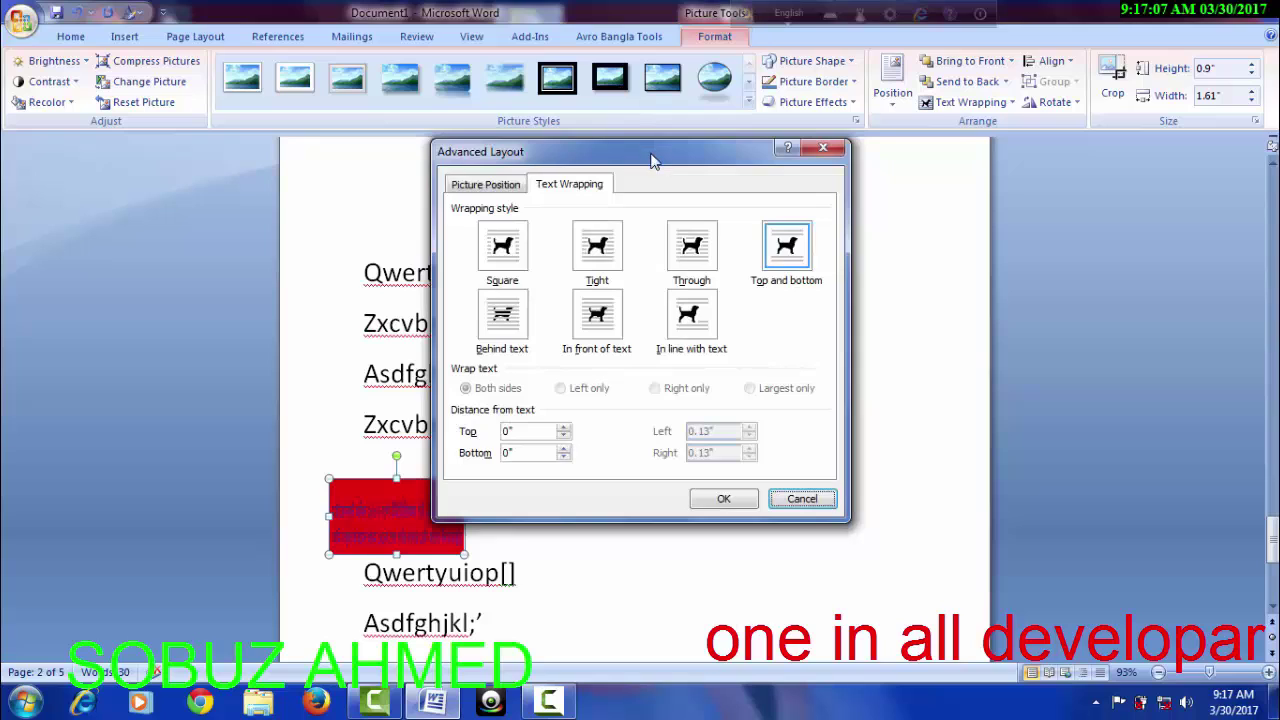
left_click_drag(651, 155, 746, 218)
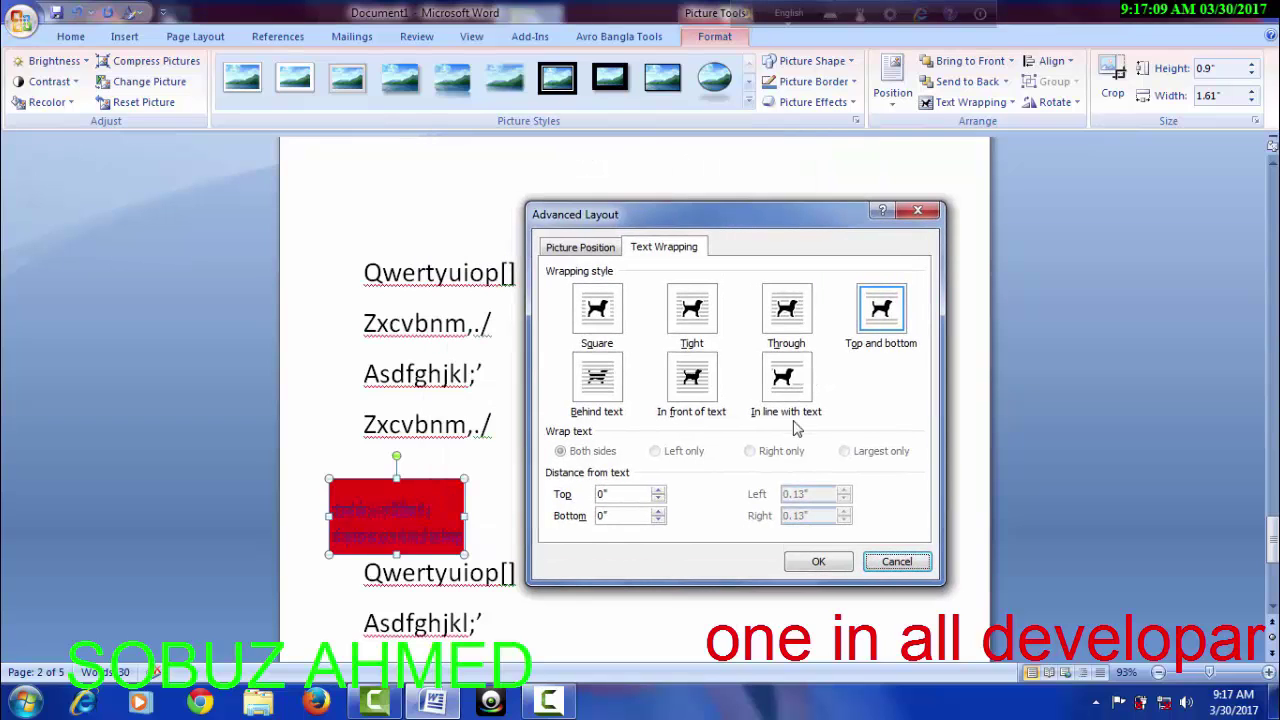
left_click(610, 324)
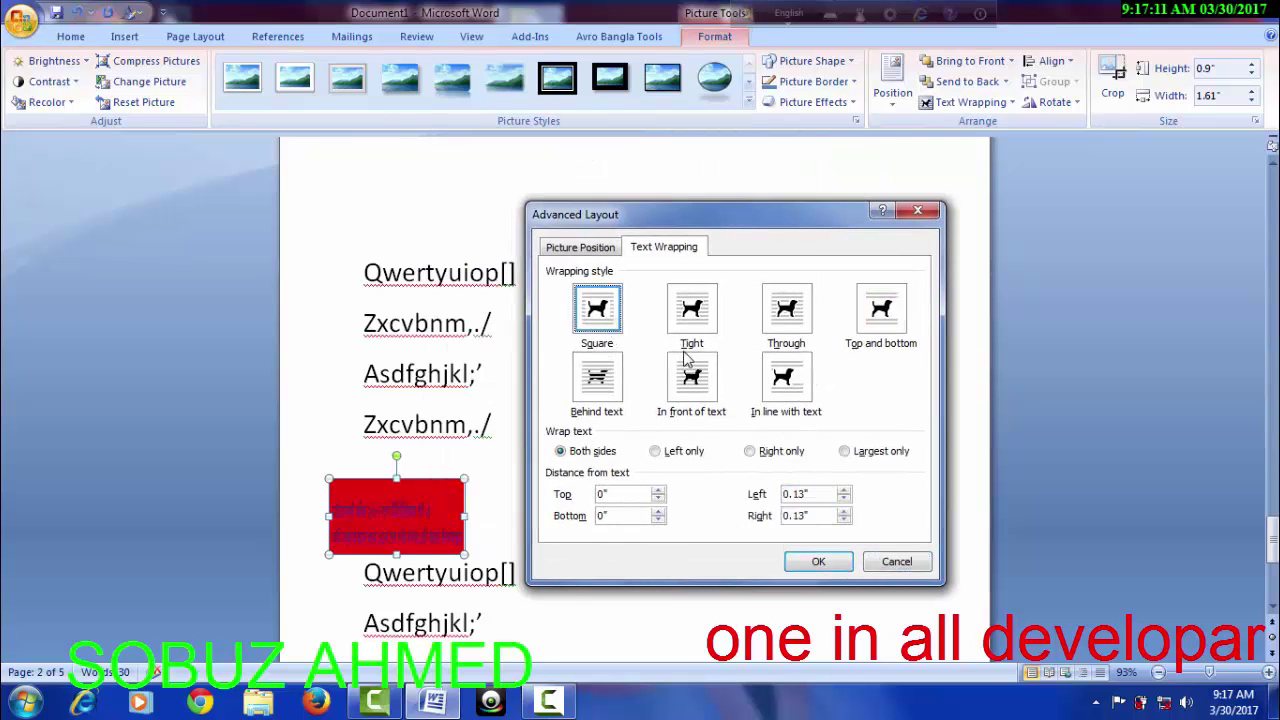
left_click(819, 561)
Step: Move the picture to the blank area at the page's upper right and resize it to about 1.46" high by 2.62" wide
left_click_drag(376, 520, 837, 205)
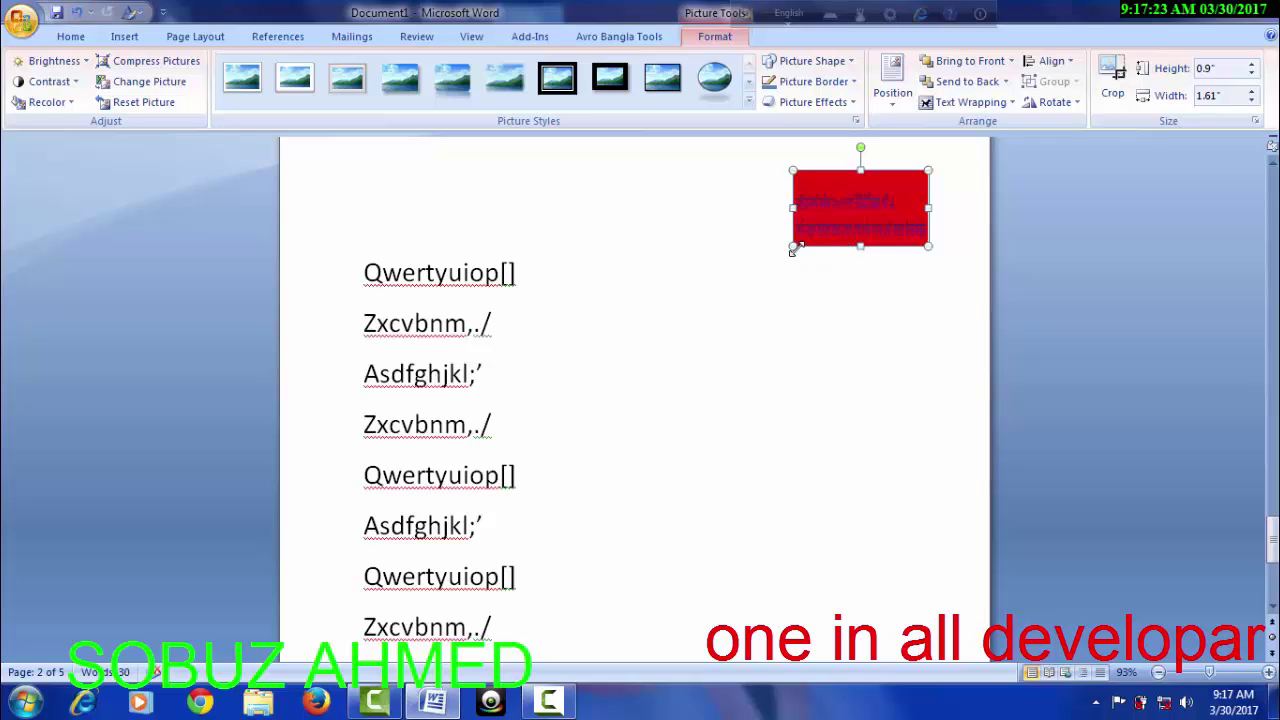
left_click_drag(793, 248, 755, 343)
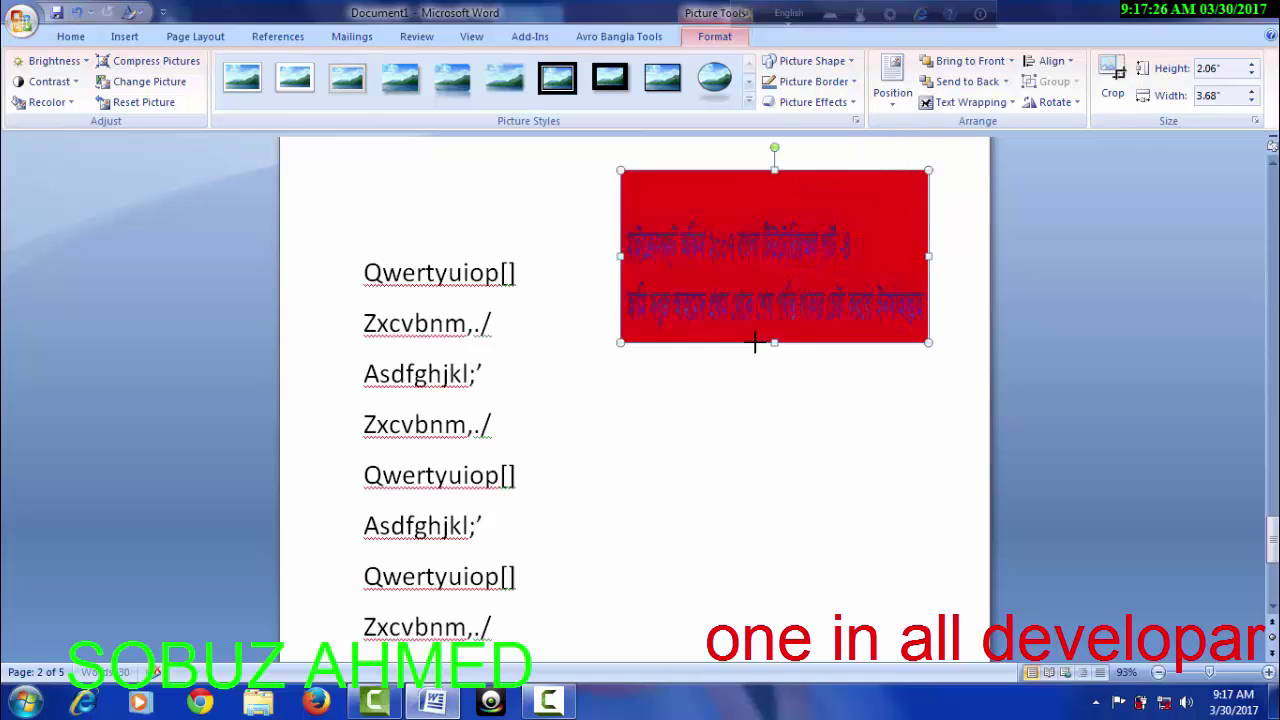
left_click(769, 400)
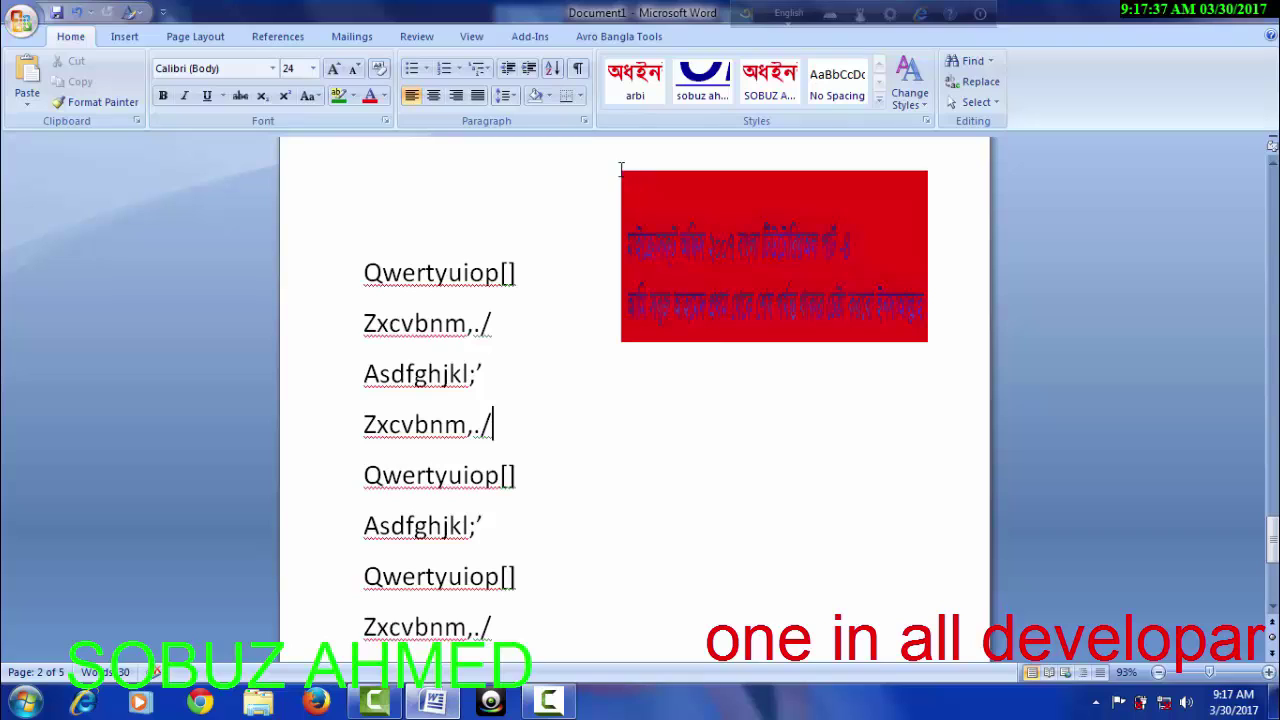
left_click(623, 340)
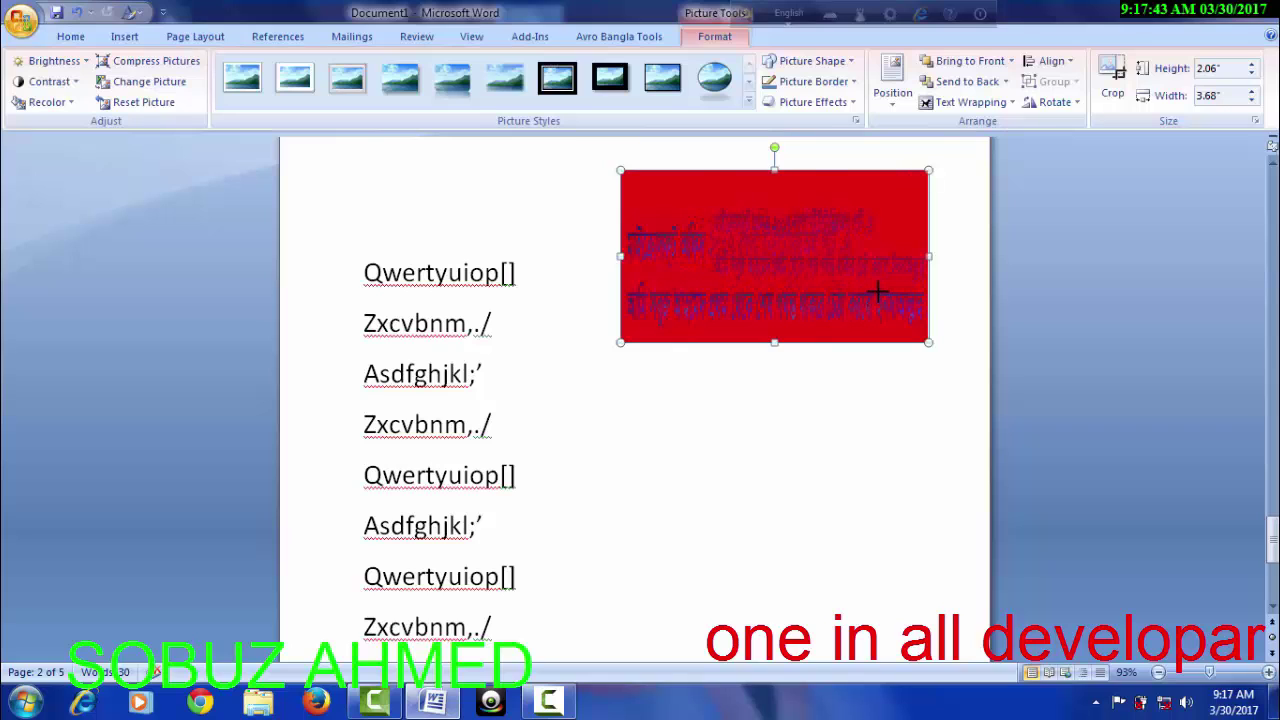
left_click_drag(877, 291, 877, 289)
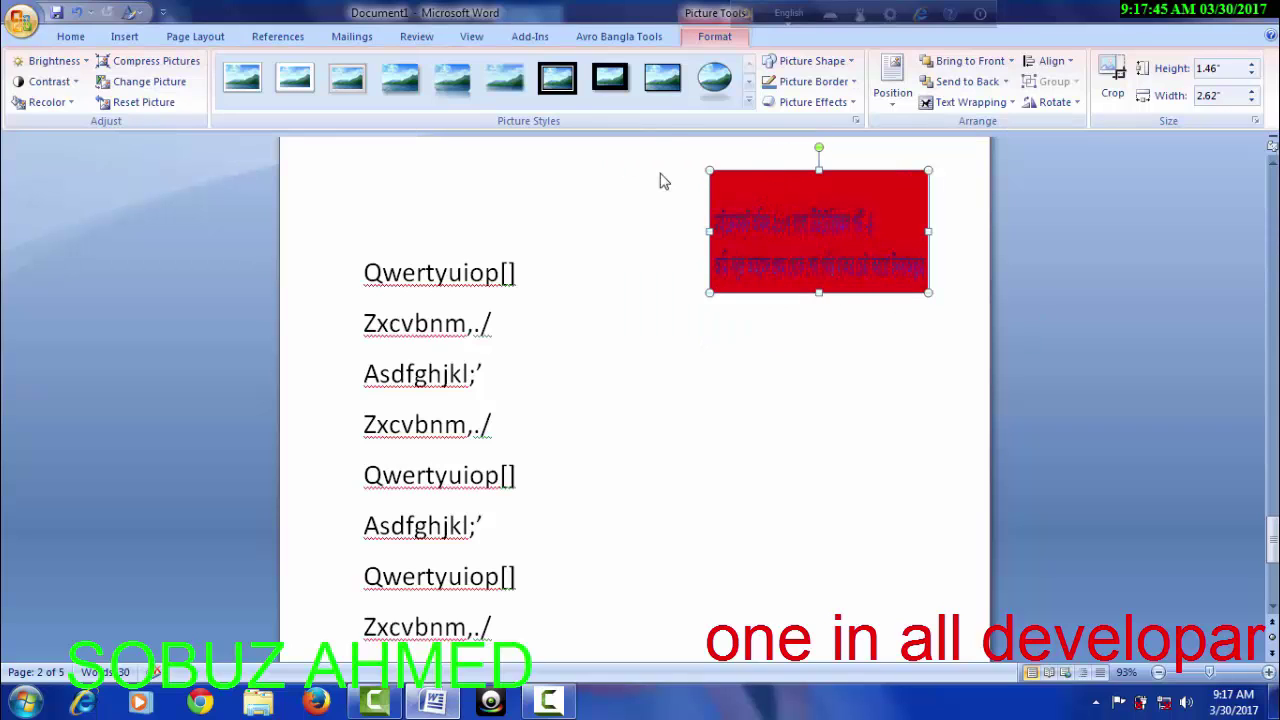
Step: Try the oval, thick black matte and soft-edge picture styles on the picture, then settle on the thin black rectangular frame style
left_click(712, 90)
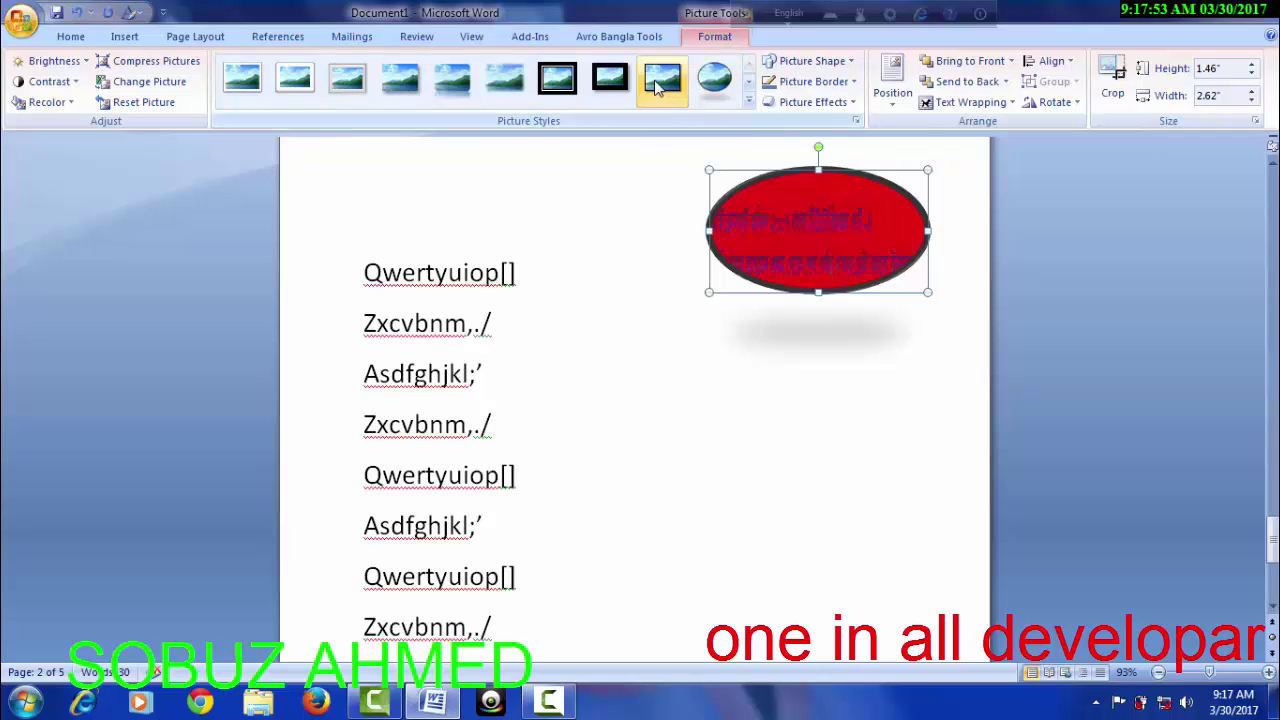
left_click(610, 78)
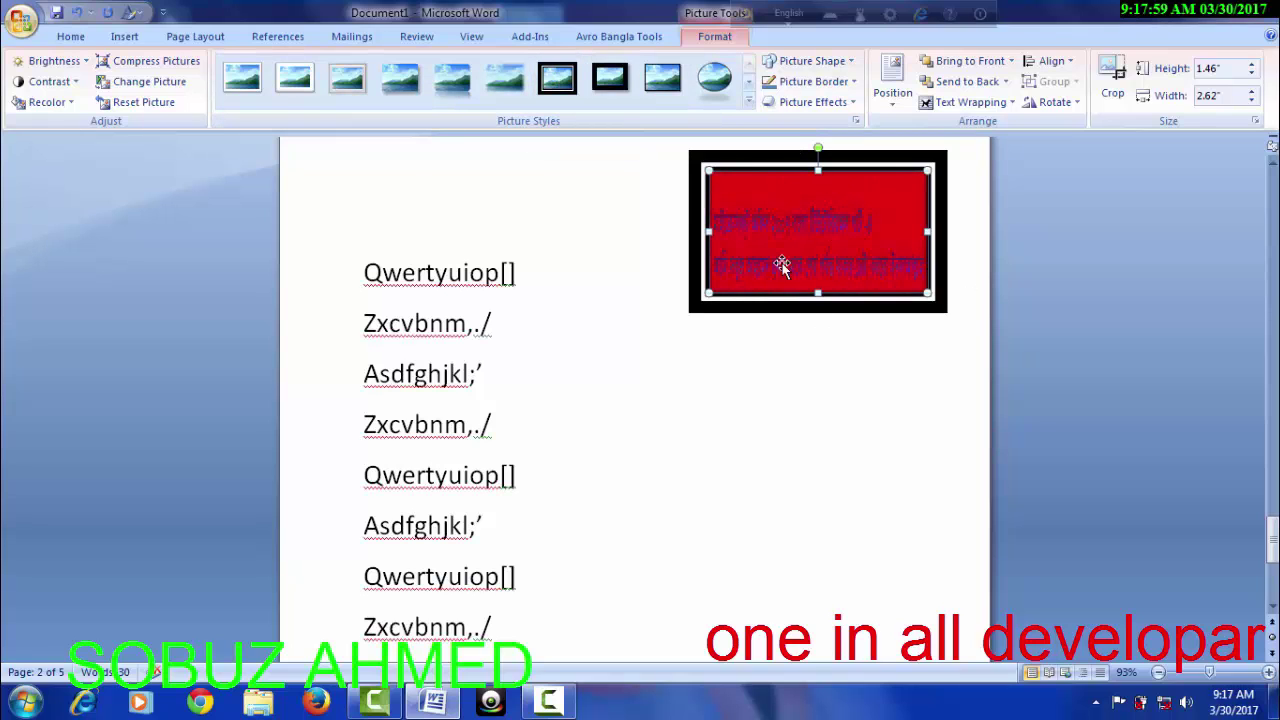
left_click(508, 80)
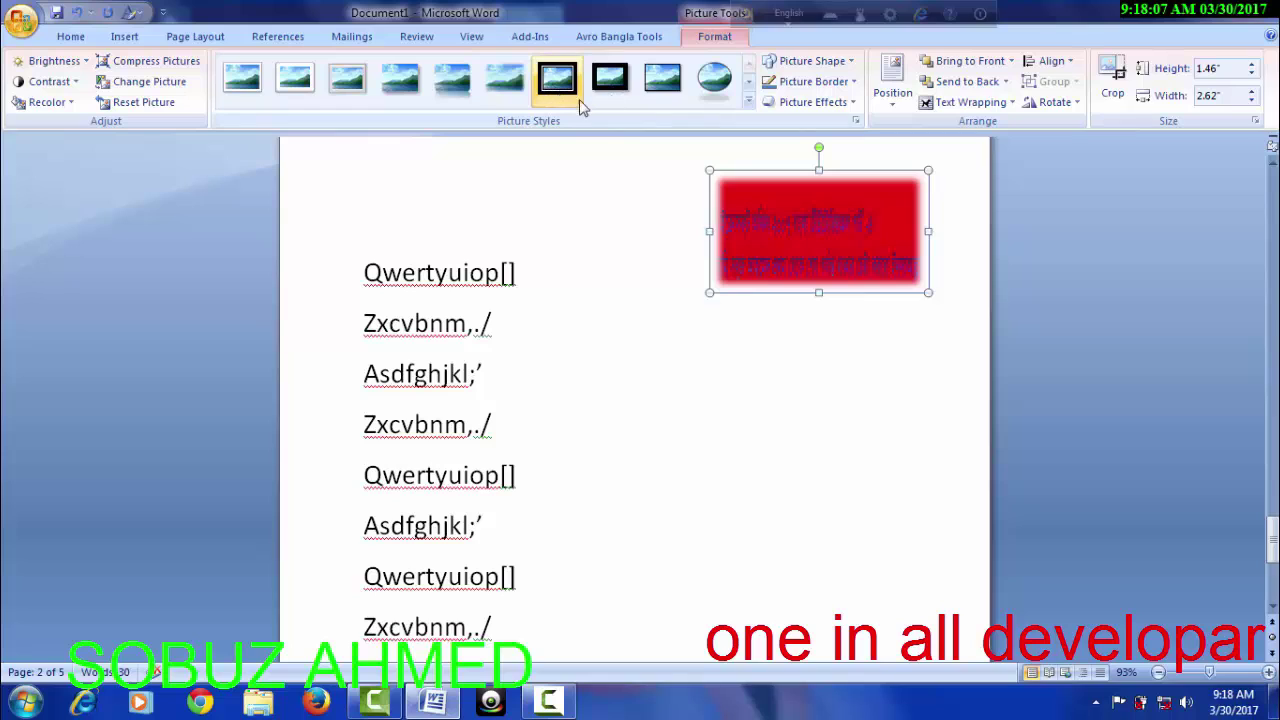
left_click(714, 78)
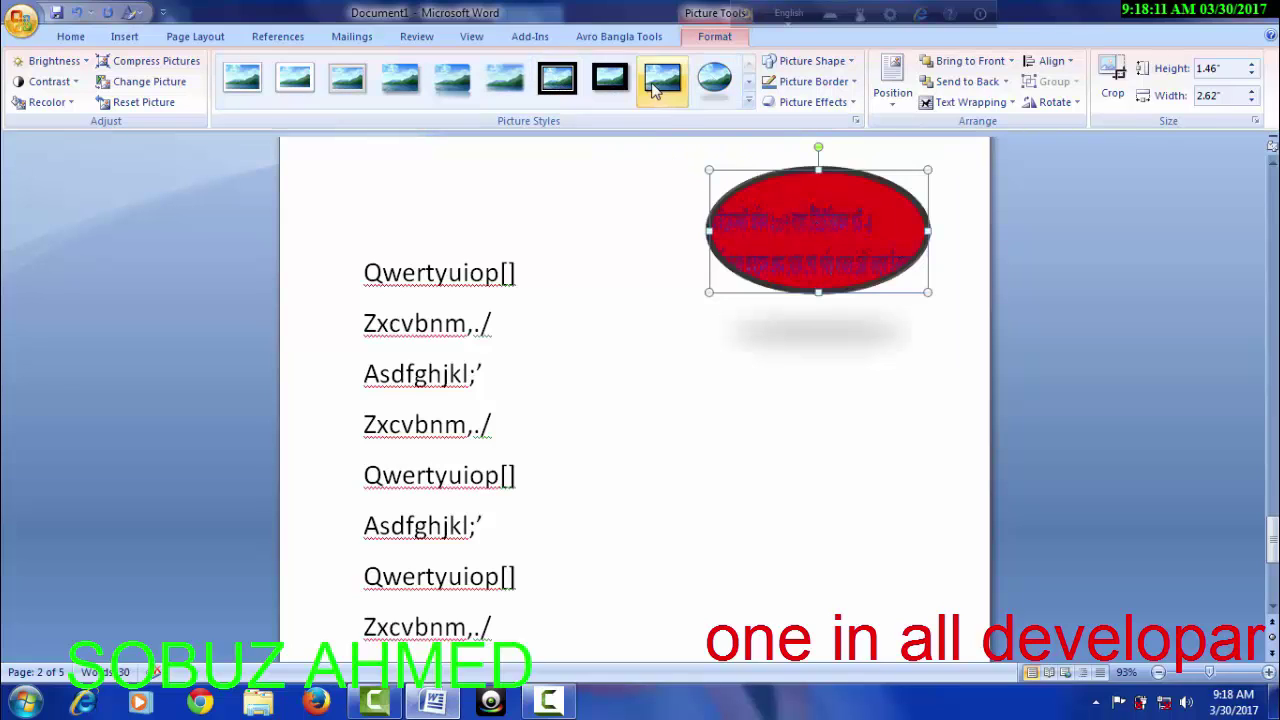
left_click(567, 81)
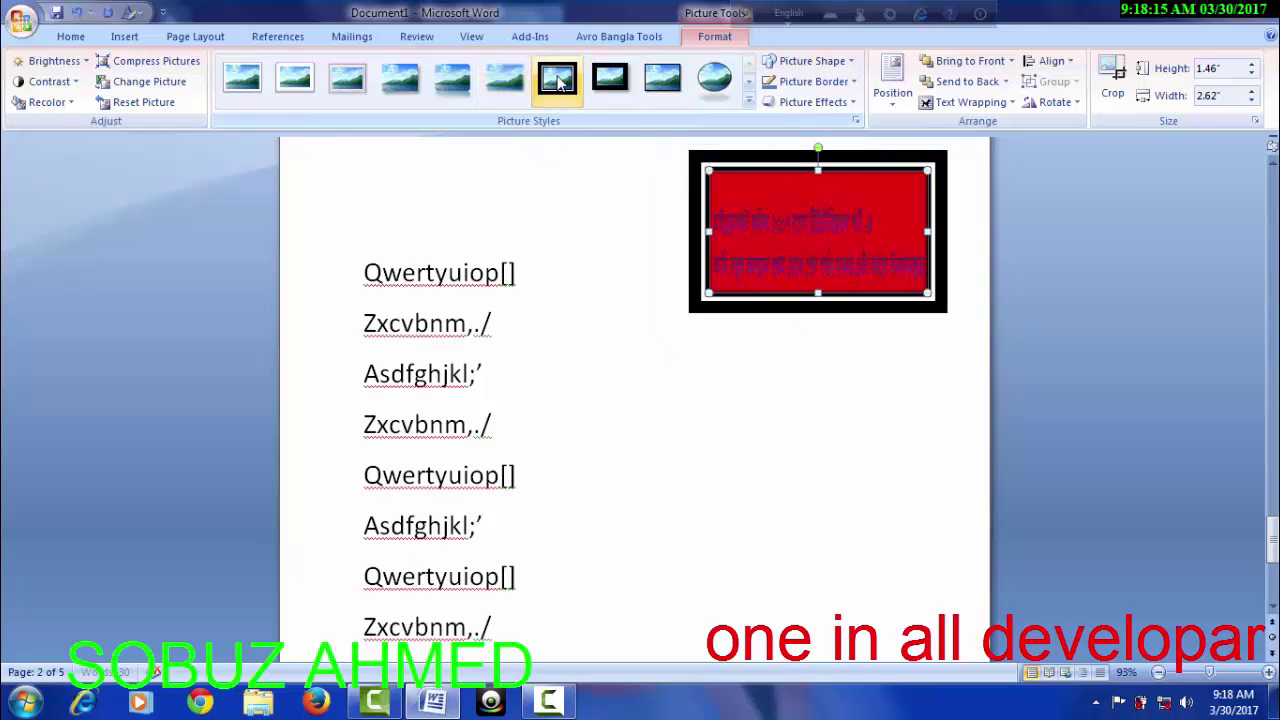
left_click(712, 82)
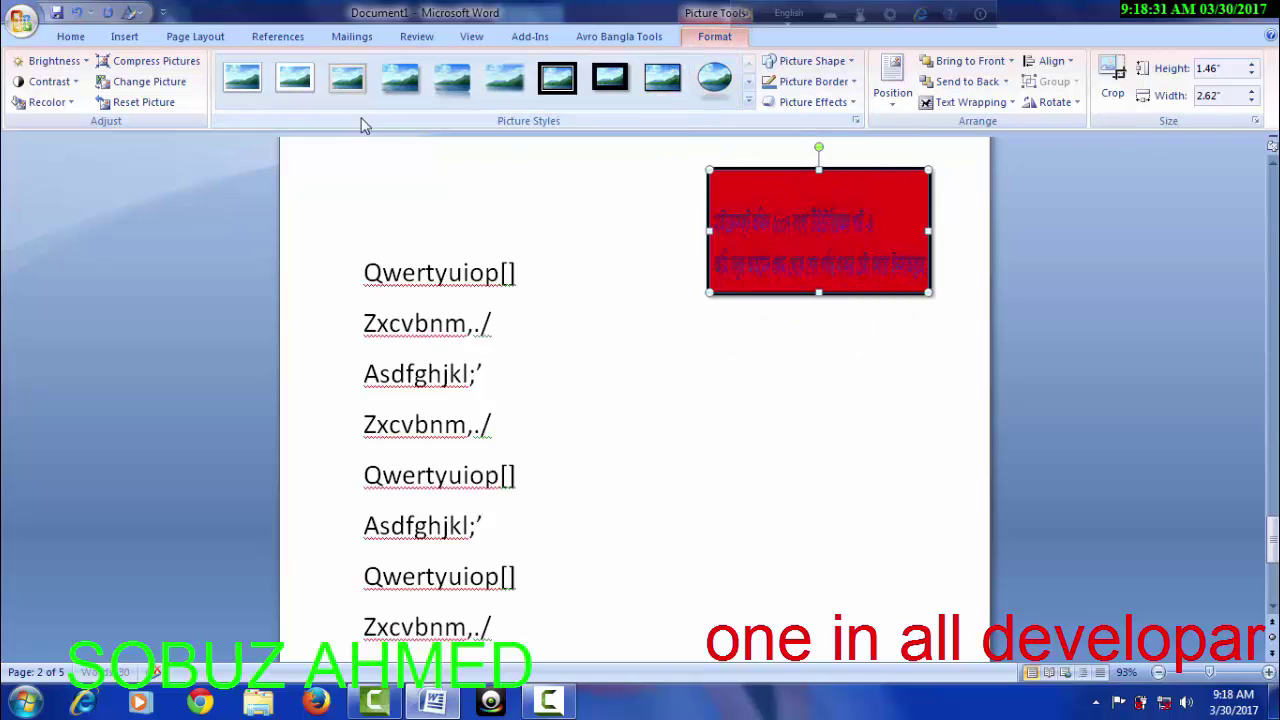
Step: Bring up the commands for inserting illustrations and other objects into the document
left_click(126, 36)
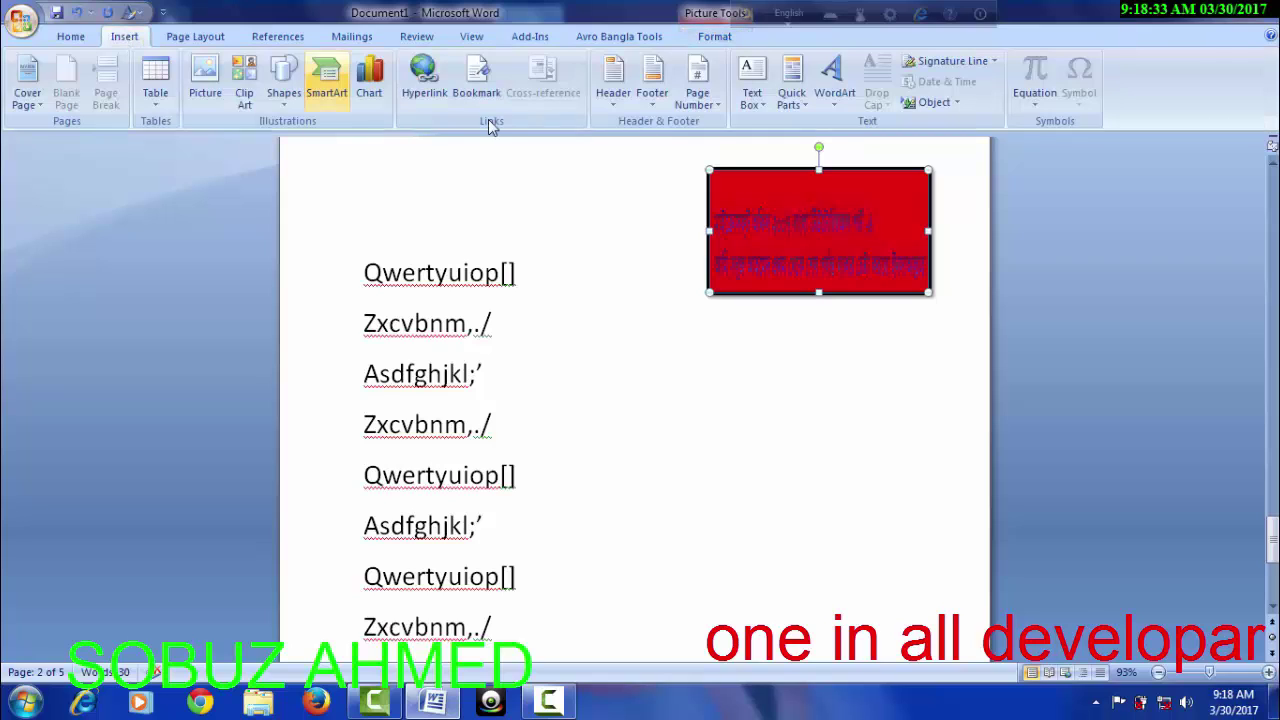